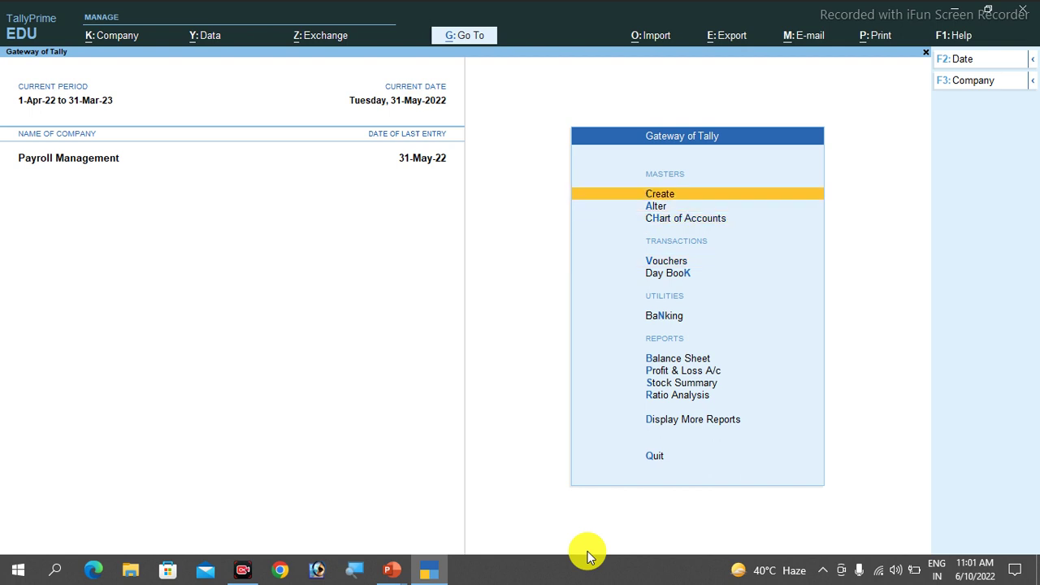
Start creating a new pay head from the payroll masters.
key(Return)
key(Down)
key(Down)
key(Down)
key(Down)
key(Down)
key(Down)
key(Down)
key(Down)
key(Down)
key(Down)
key(Down)
key(Down)
key(Down)
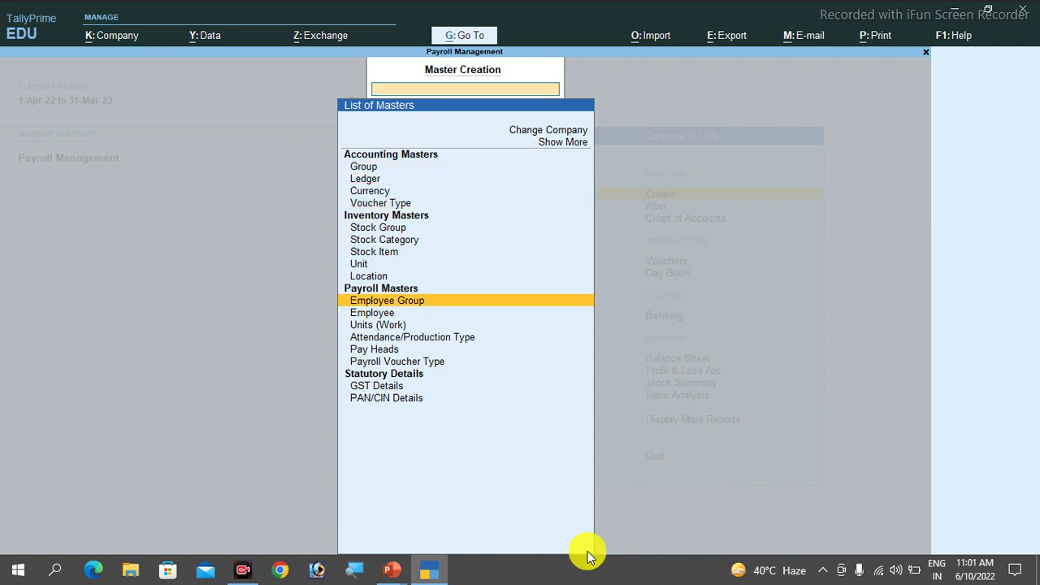
key(Return)
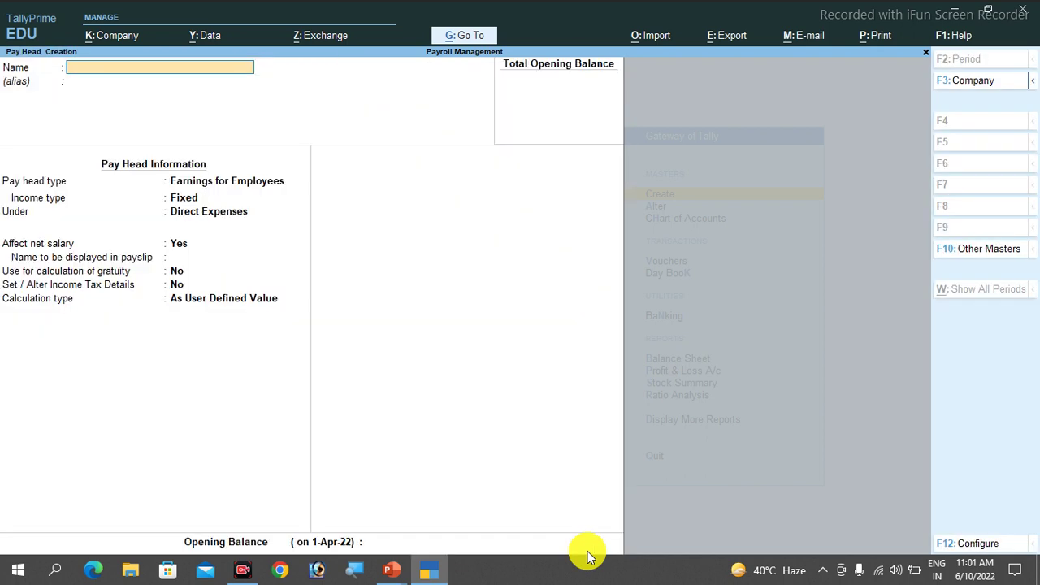
text(NPS Emplyee @10%)
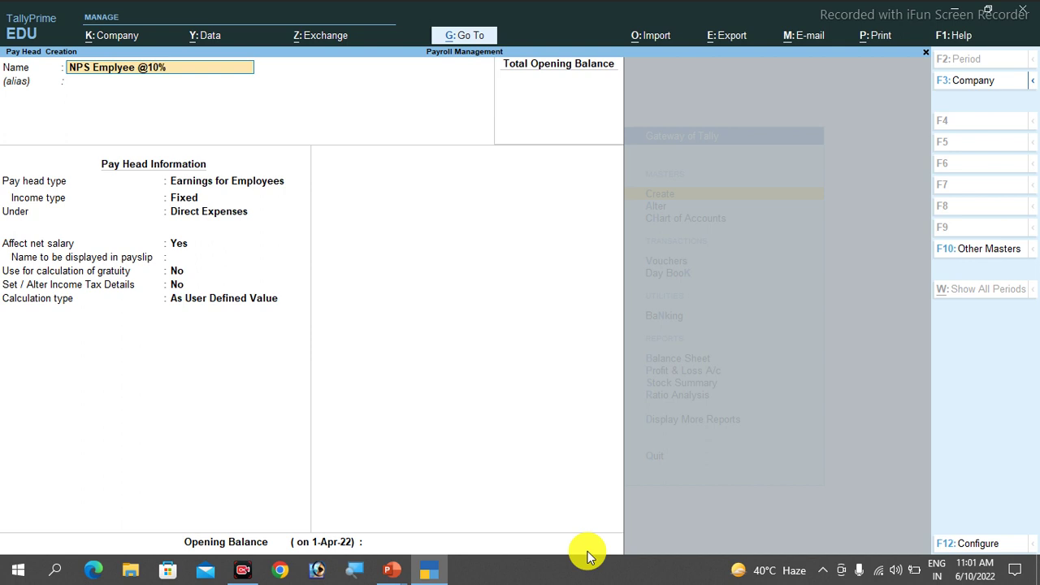
key(Return)
key(Return)
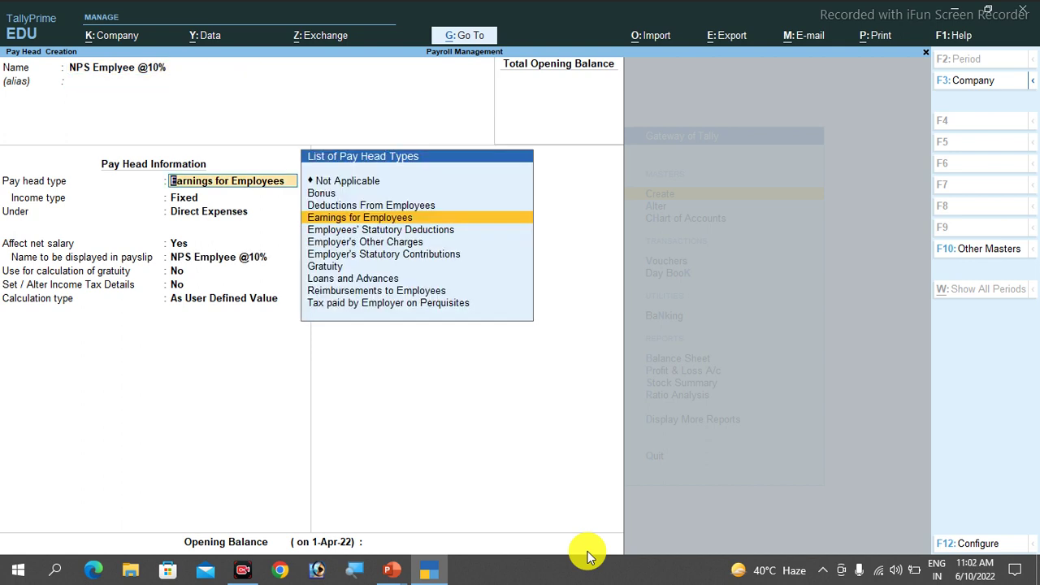
key(Down)
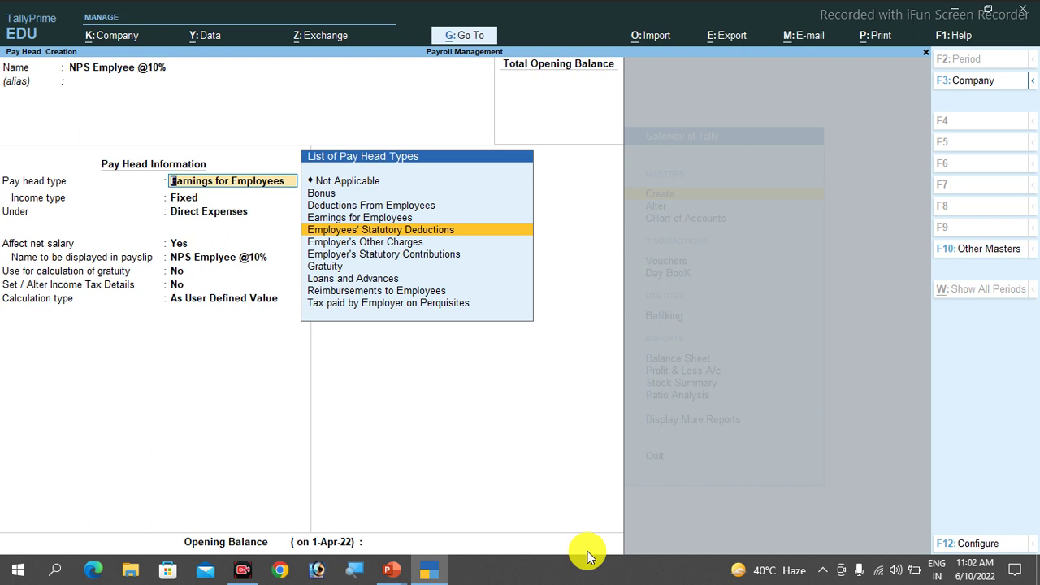
key(Return)
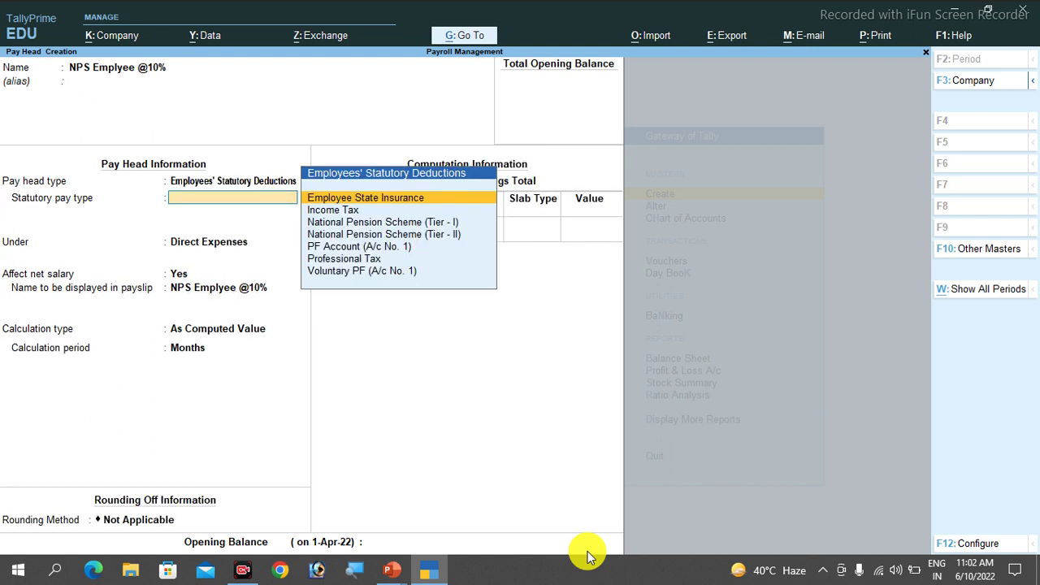
Set the employee pay head's statutory pay type to National Pension Scheme (Tier - I).
key(Down)
key(Down)
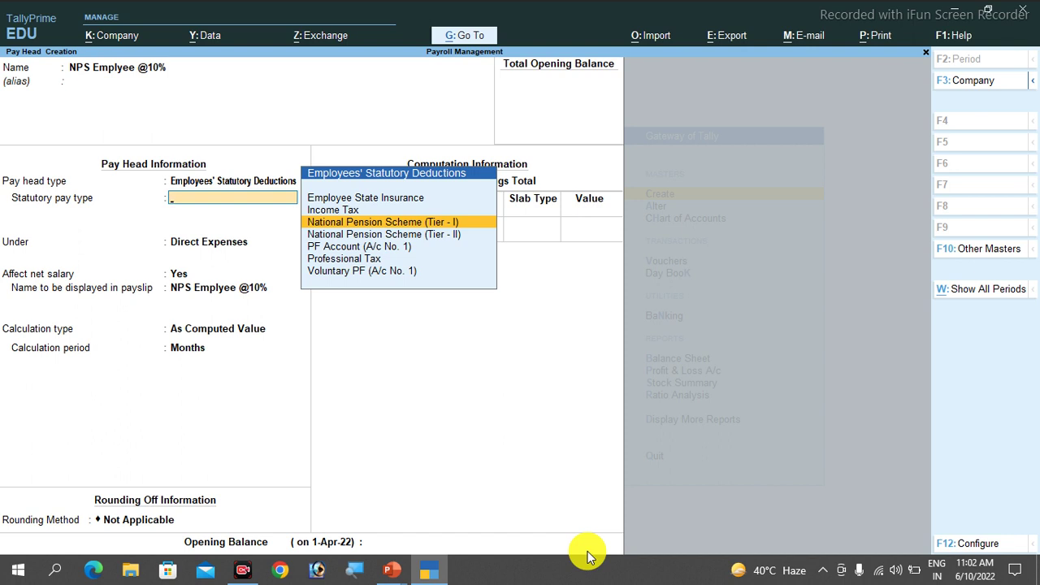
key(Down)
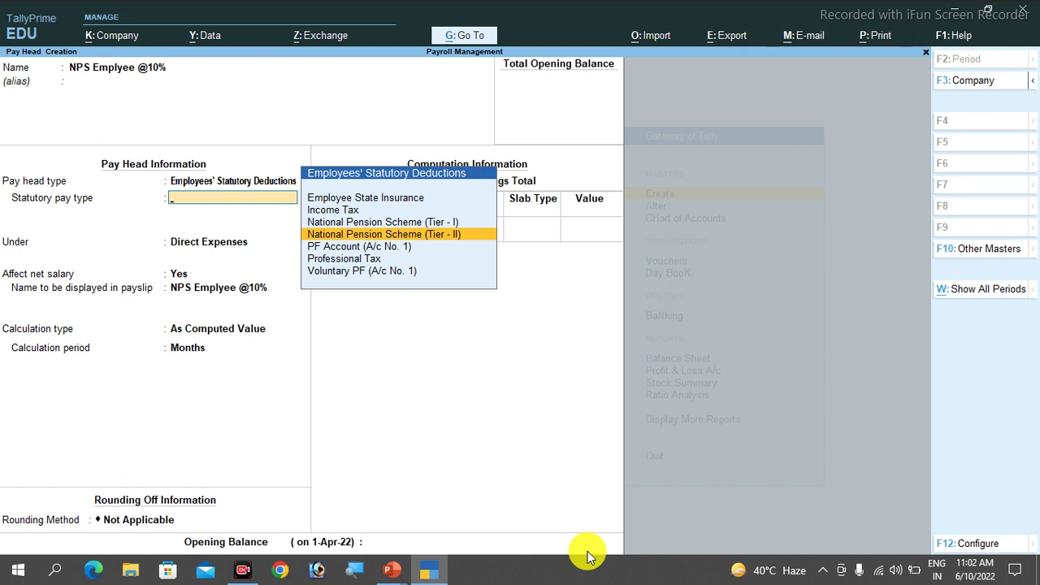
key(Up)
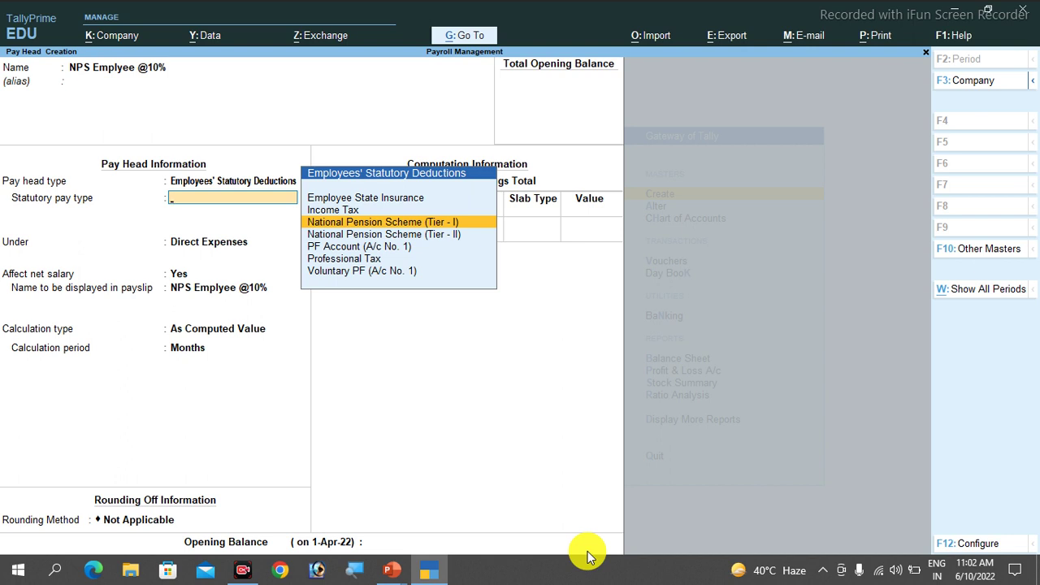
key(Down)
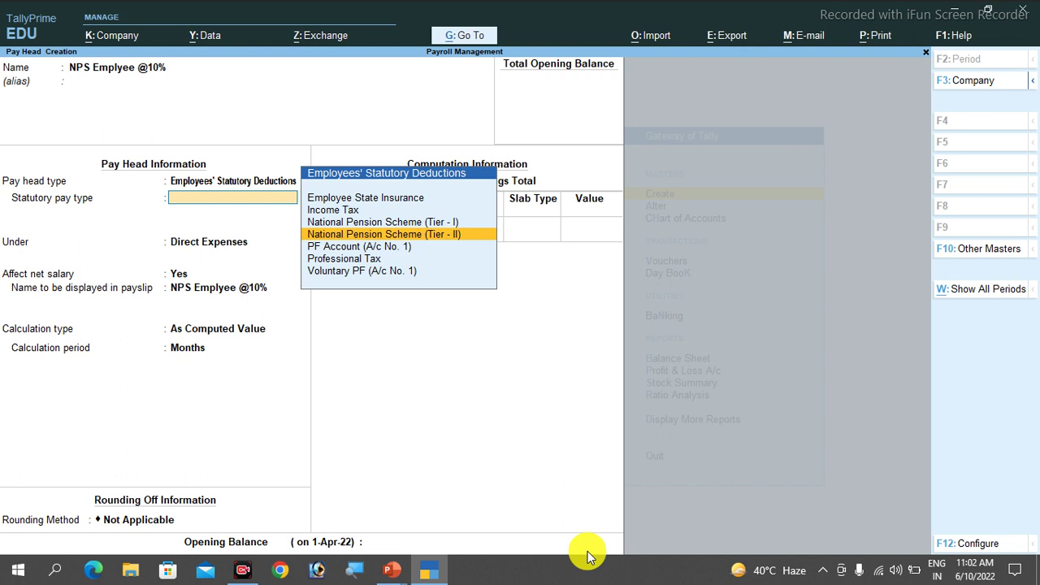
key(Up)
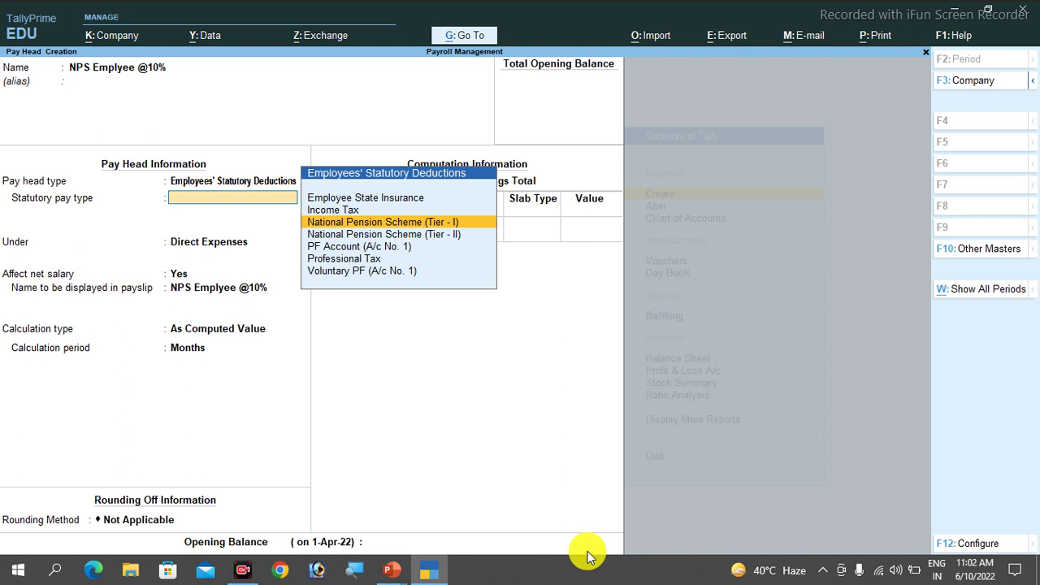
key(Return)
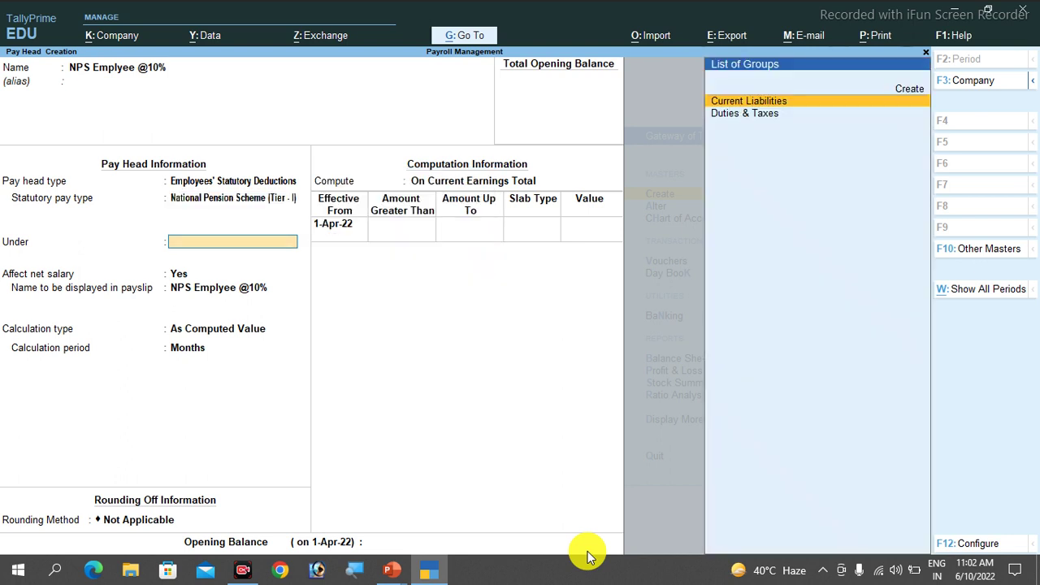
Place the employee NPS pay head under Duties & Taxes, keeping Affect net salary at Yes and calculation type As Computed Value.
key(Down)
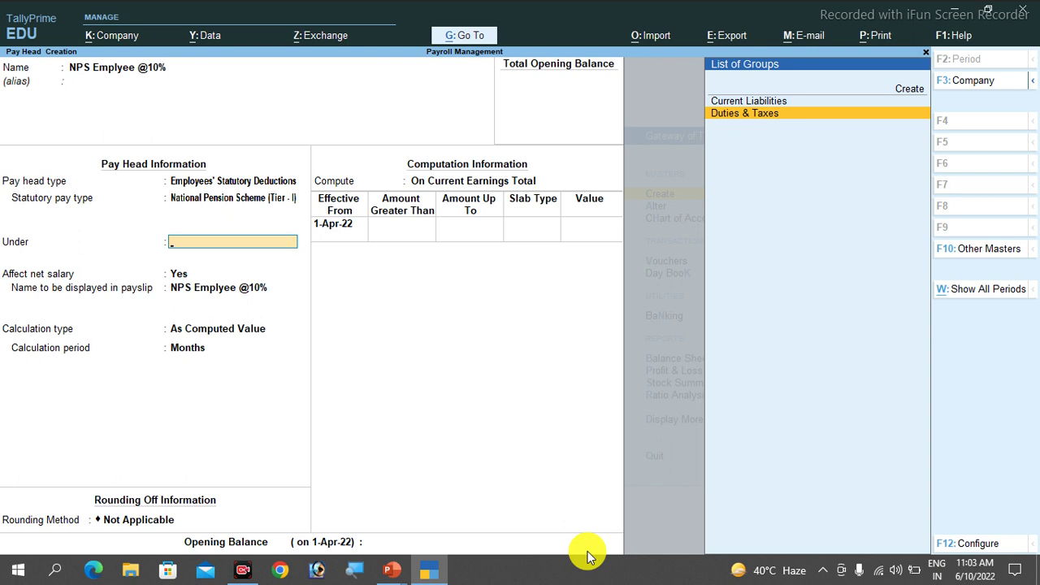
key(Return)
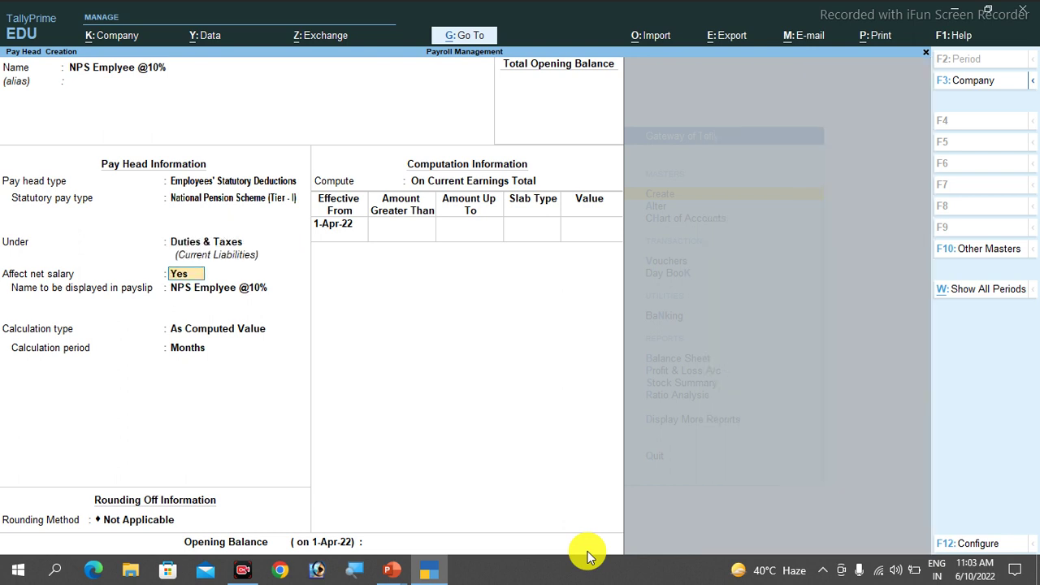
key(Return)
key(Return)
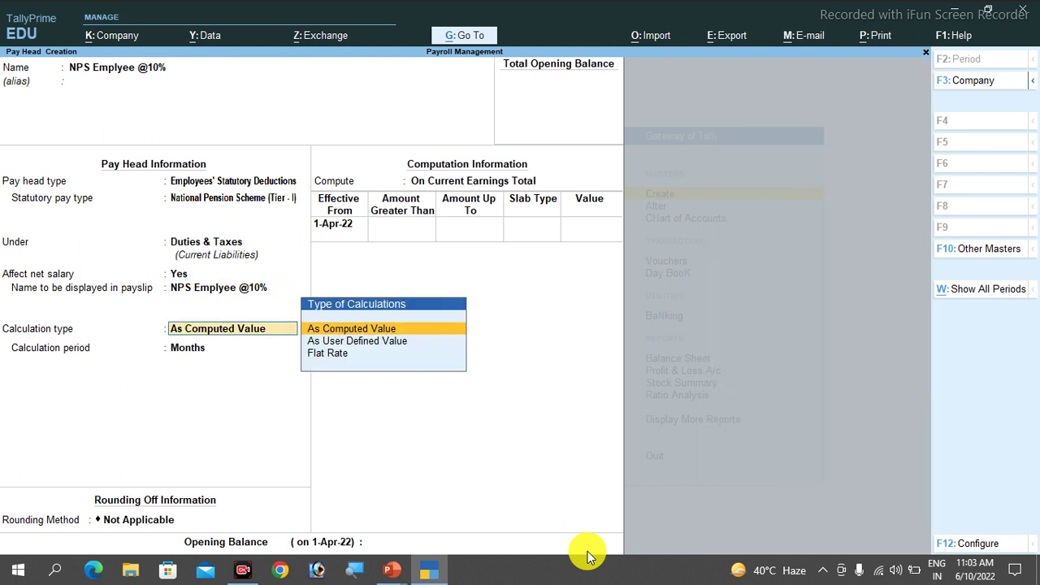
key(Return)
key(Return)
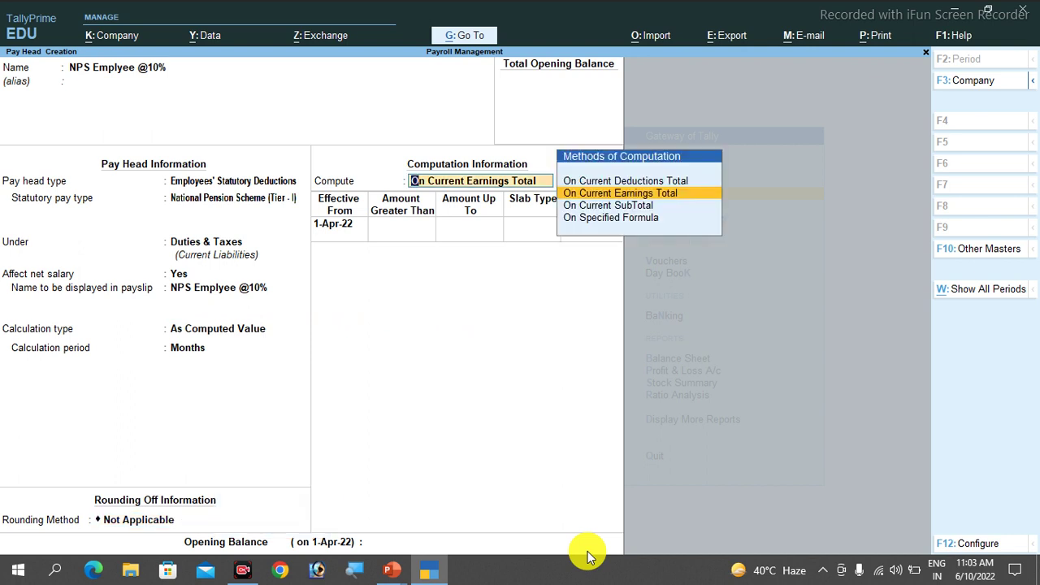
Compute the employee NPS deduction on a specified formula that adds the Basic and DA pay heads.
key(Down)
key(Down)
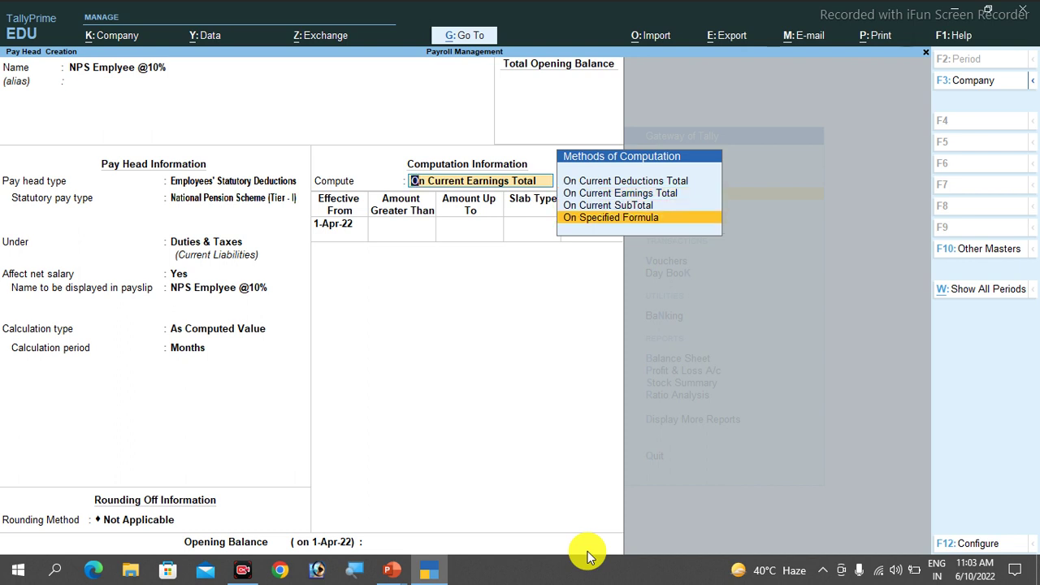
key(Return)
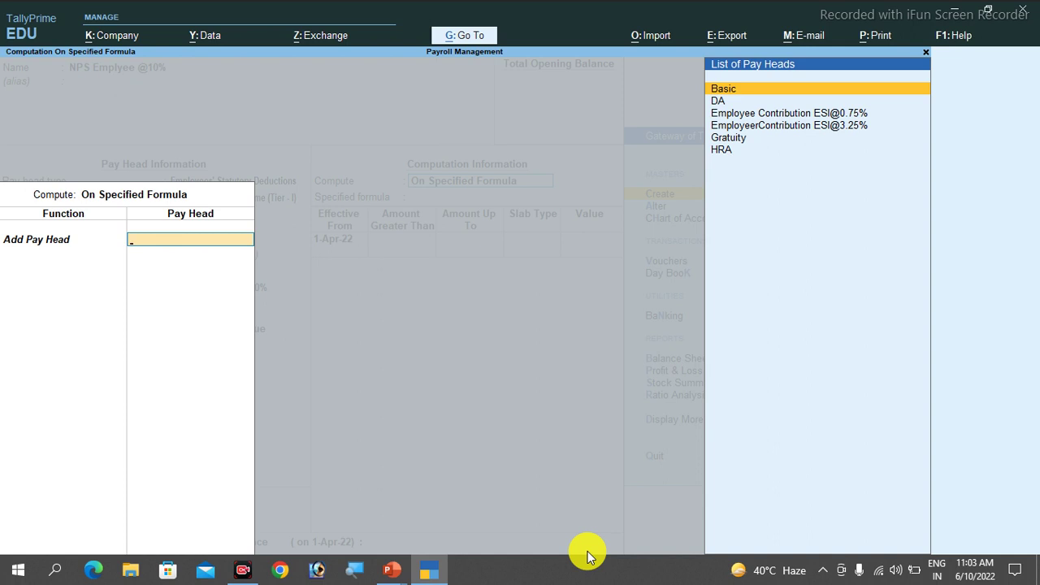
key(Return)
key(Down)
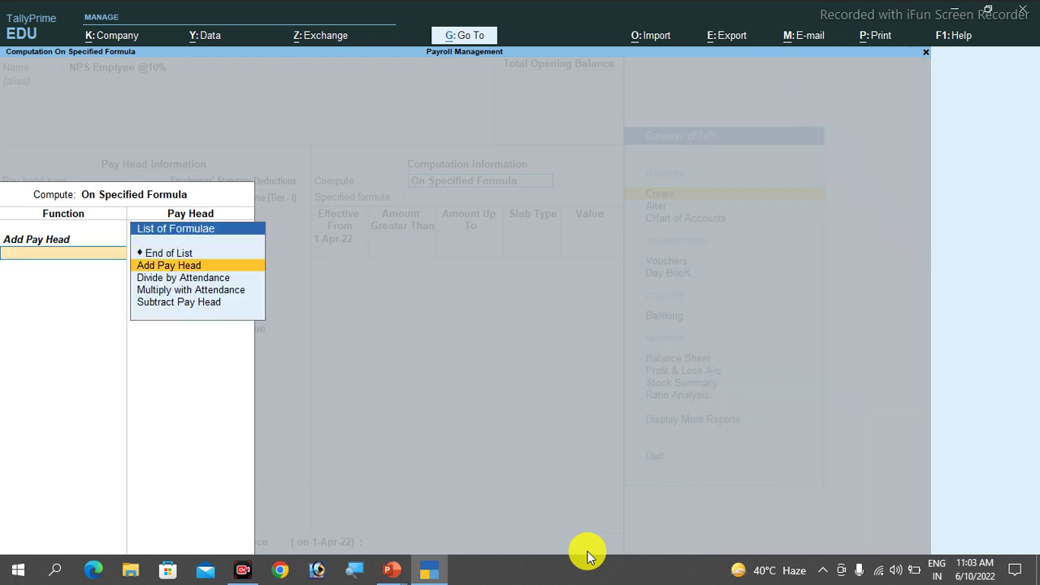
key(Return)
key(Down)
key(Return)
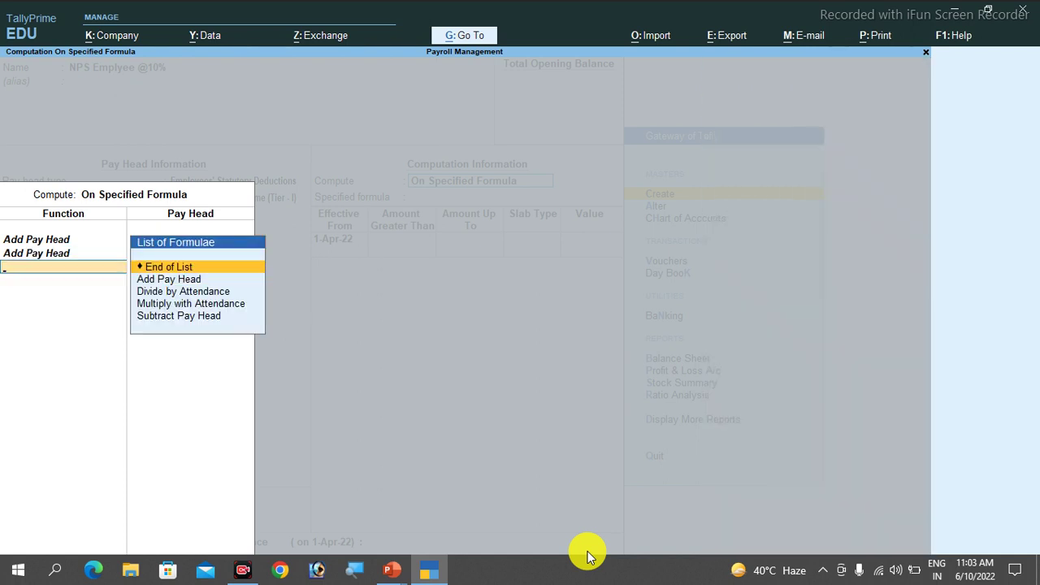
key(Return)
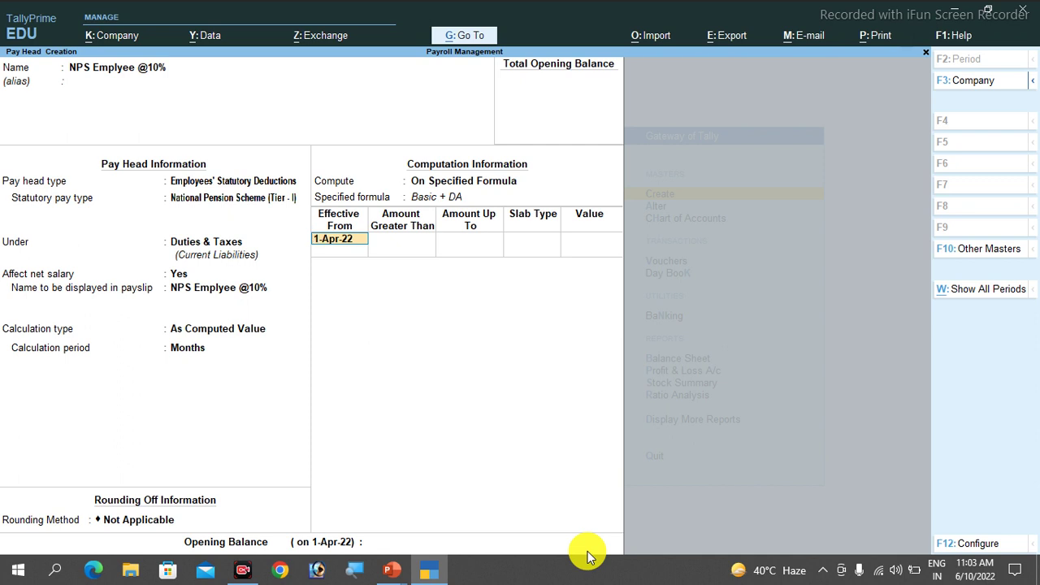
Add a Percentage slab of 10% effective from 1-Apr-22 without amount limits, and save the employee NPS pay head.
key(Return)
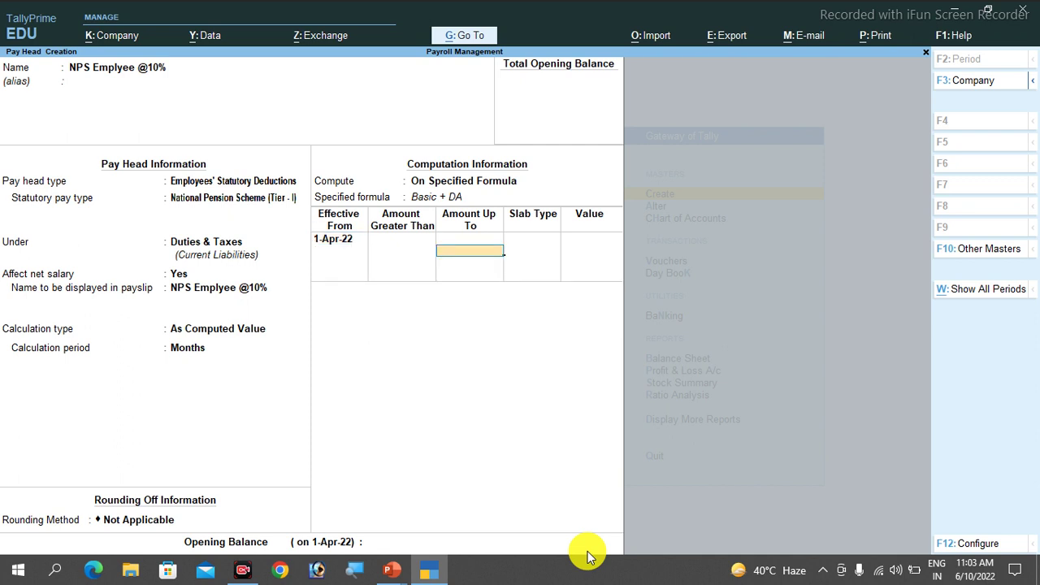
key(Return)
key(Return)
text(10%)
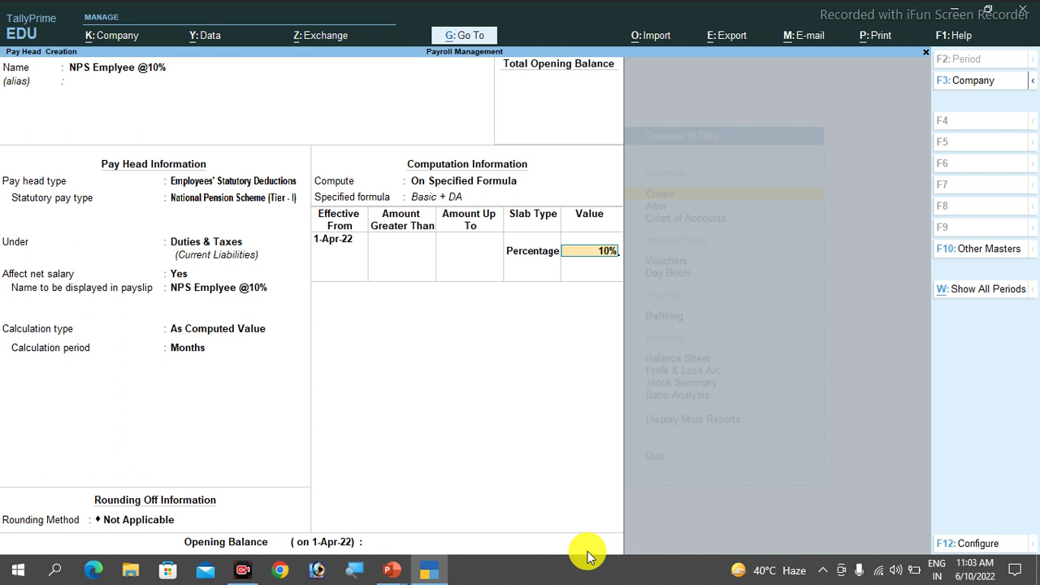
key(Return)
key(Return)
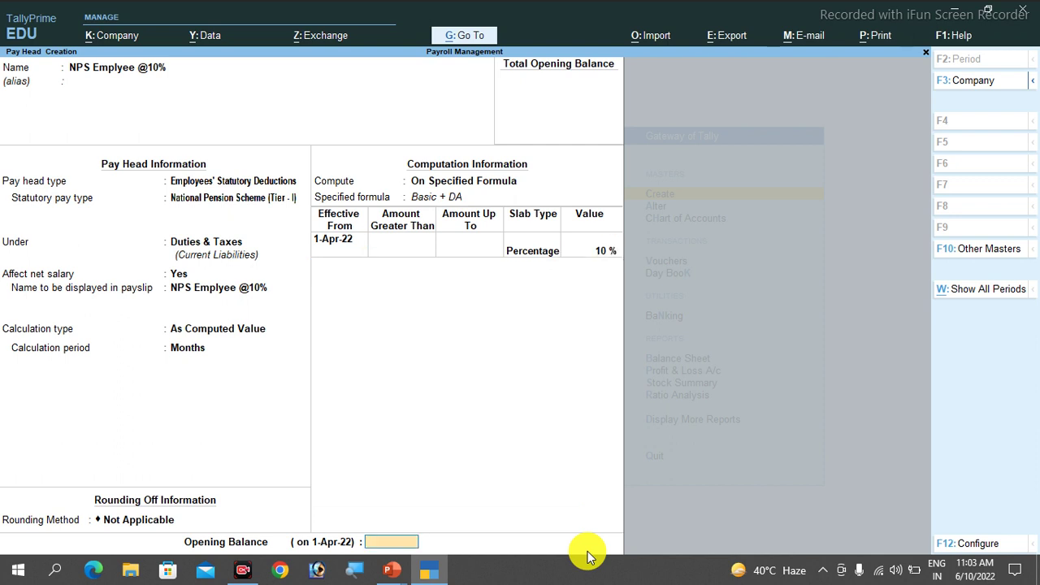
key(Return)
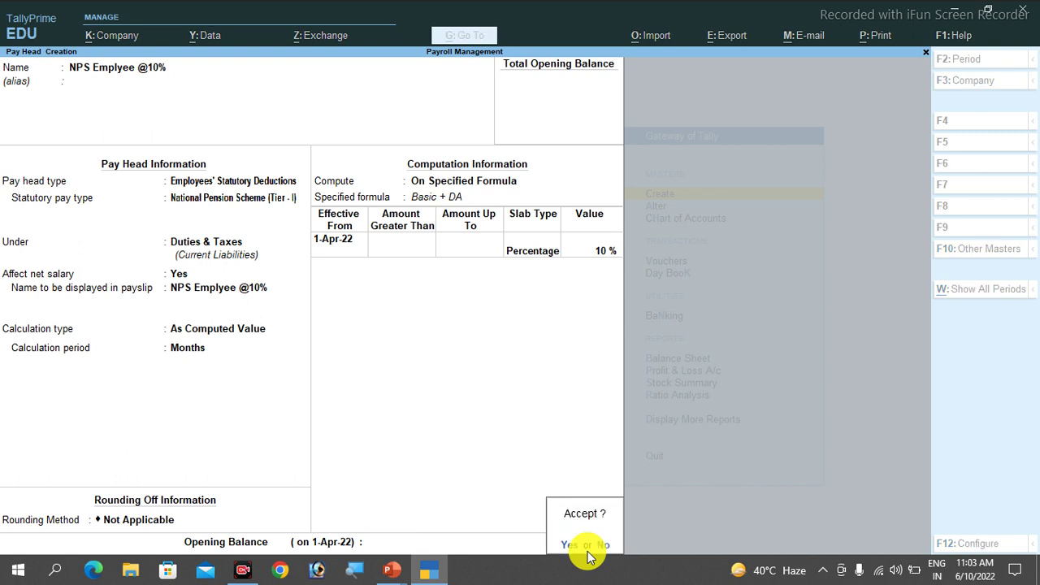
key(Return)
Name the new pay head NPS Employer 10% and set its type to Employer's Statutory Contributions.
text(N)
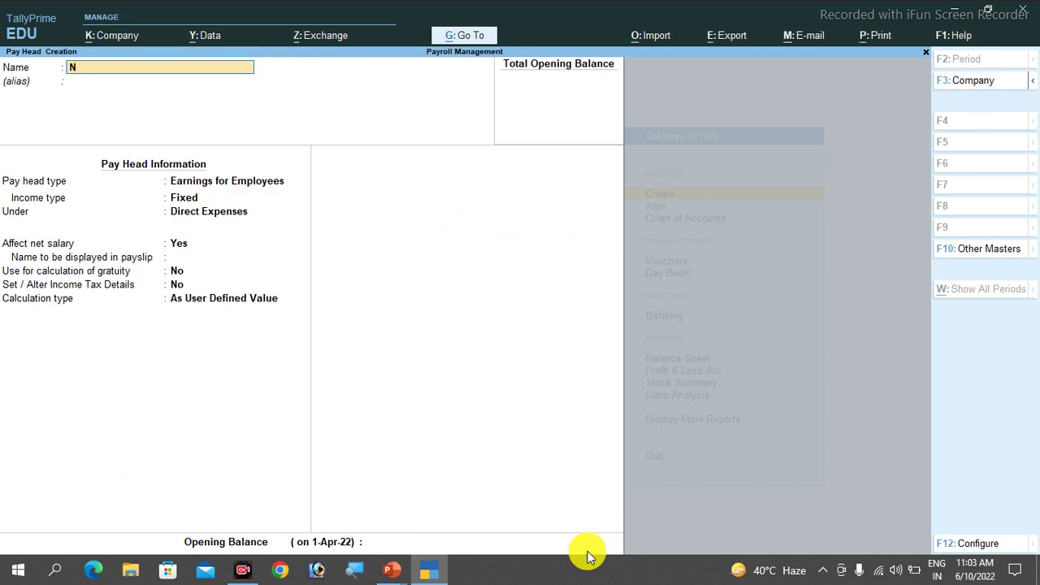
text(PS Employer 10%)
key(Return)
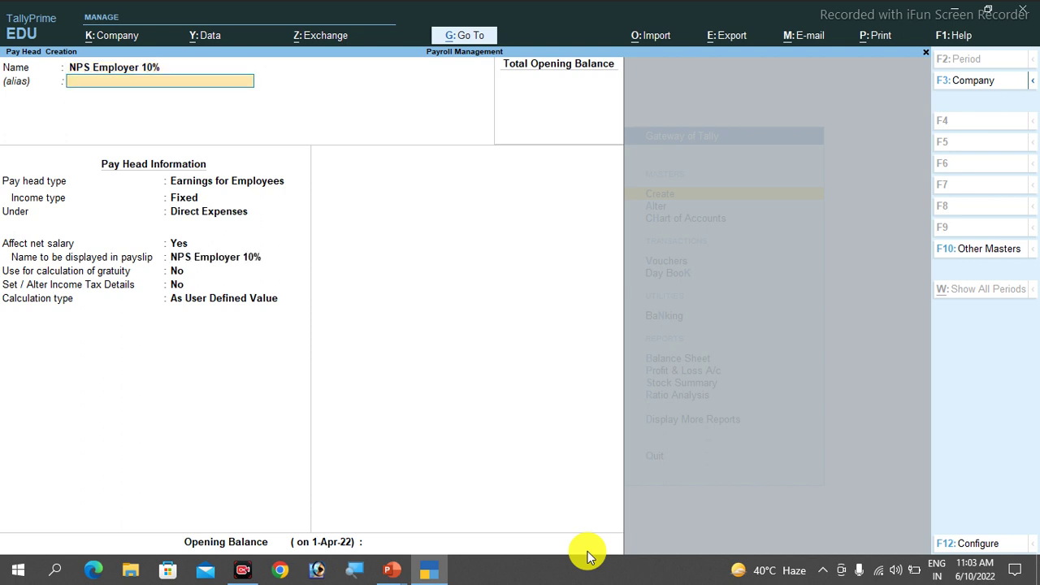
key(Return)
key(Down)
key(Down)
key(Down)
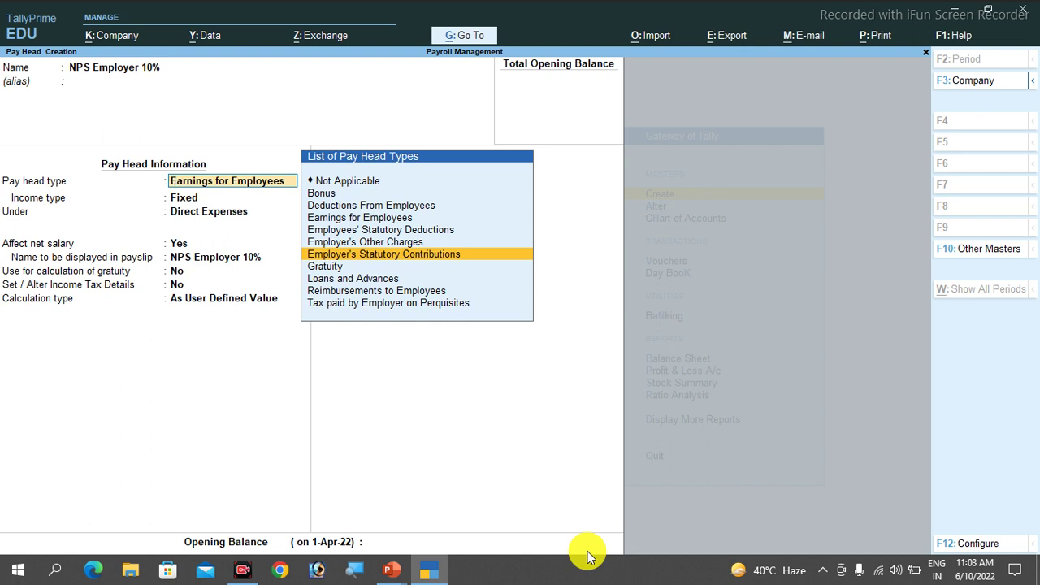
key(Return)
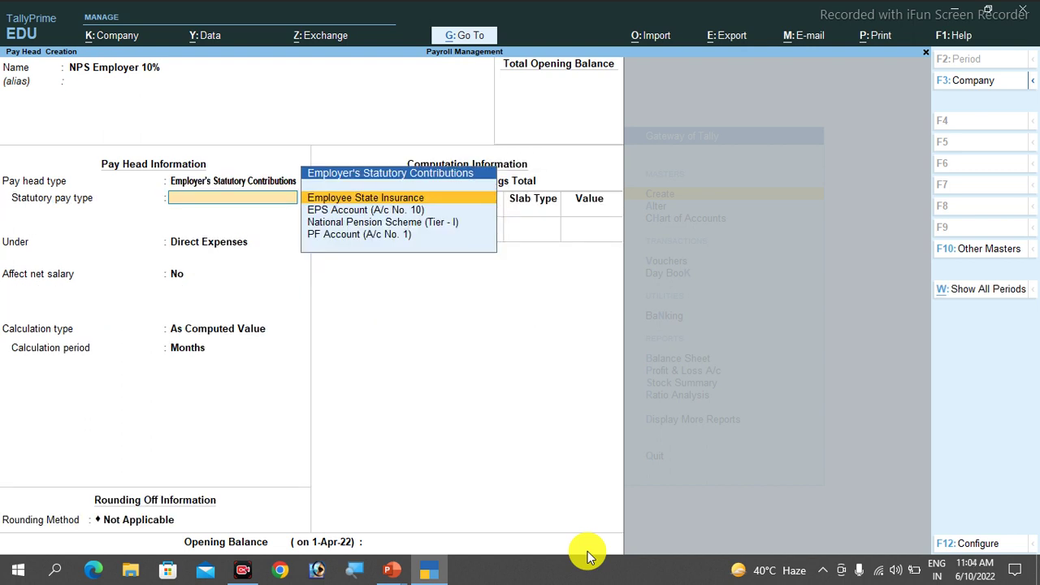
Set the employer pay head's statutory pay type to National Pension Scheme (Tier - I).
key(Down)
key(Down)
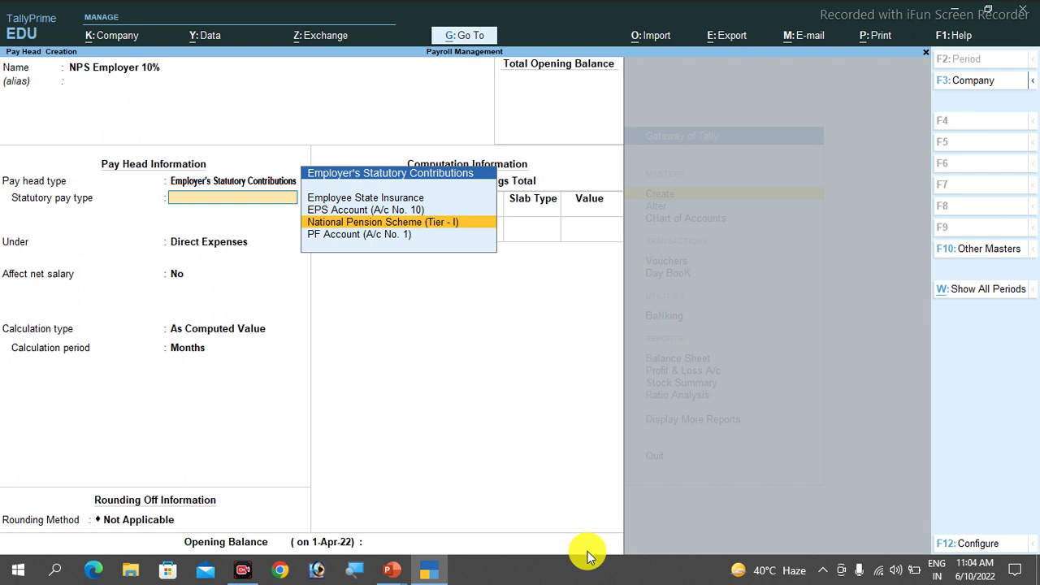
key(Return)
Place the employer NPS pay head under Indirect Expenses, keeping Affect net salary at No and calculation type As Computed Value.
key(Down)
key(Down)
key(Down)
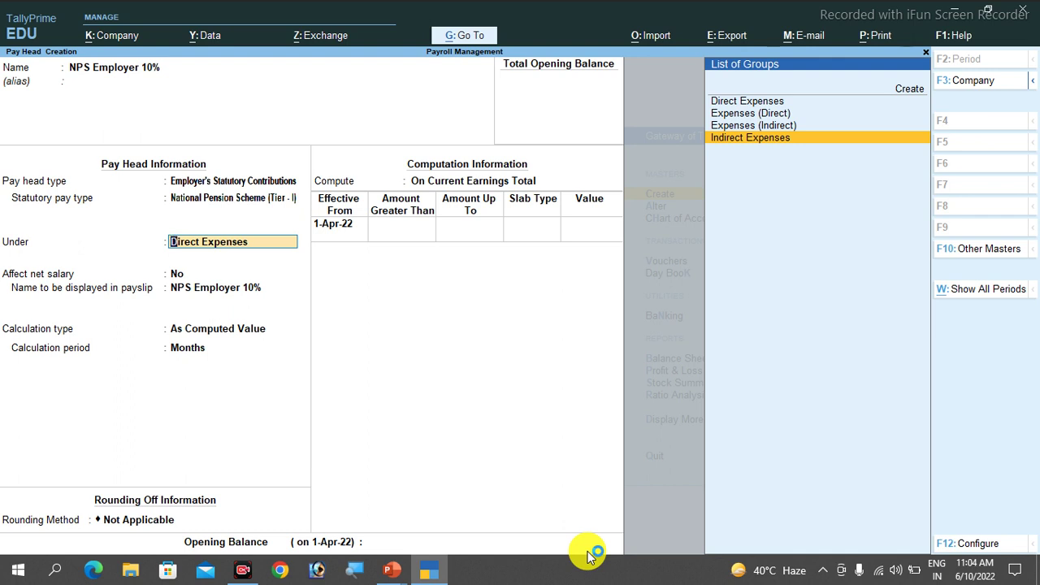
key(Return)
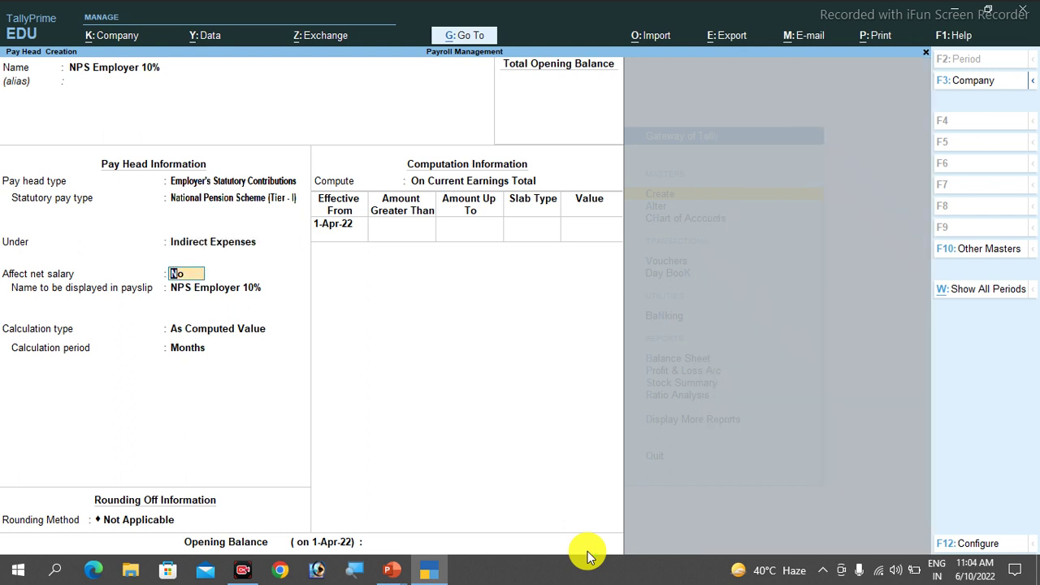
key(Return)
key(Return)
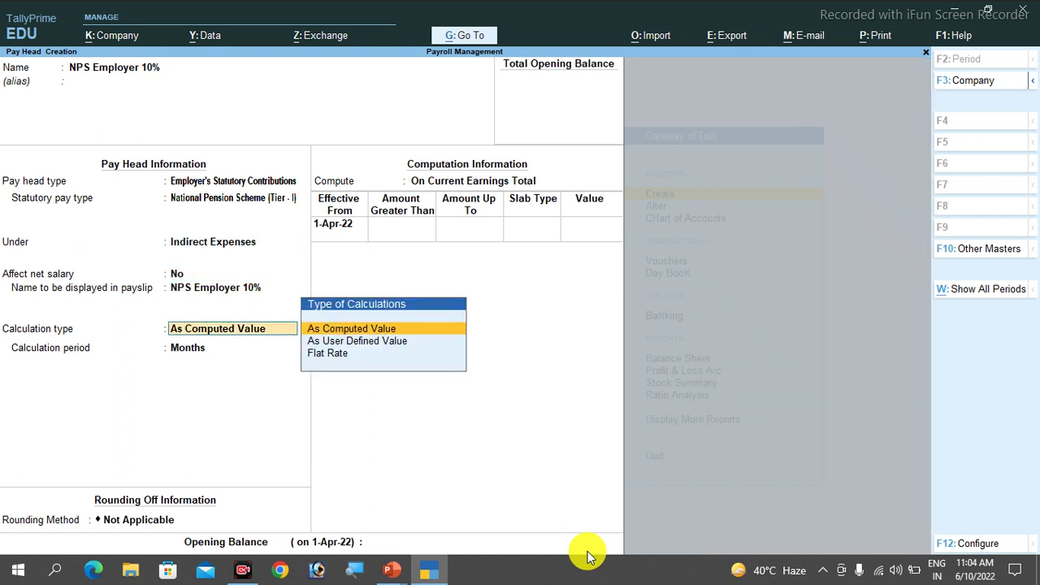
key(Return)
key(Return)
key(Return)
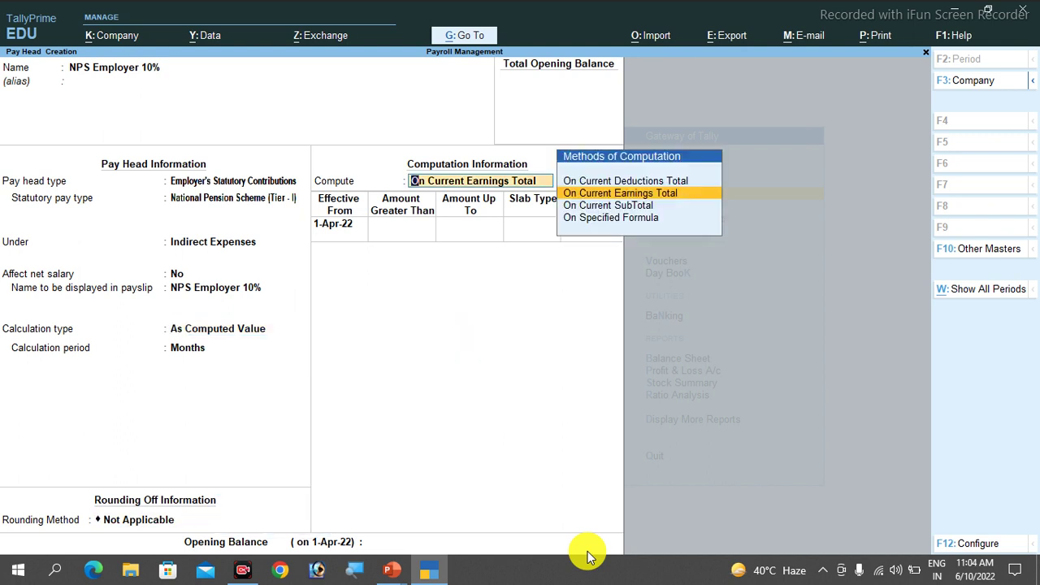
Compute the employer NPS pay head On Specified Formula, adding the Basic and DA pay heads.
key(Down)
key(Down)
key(Return)
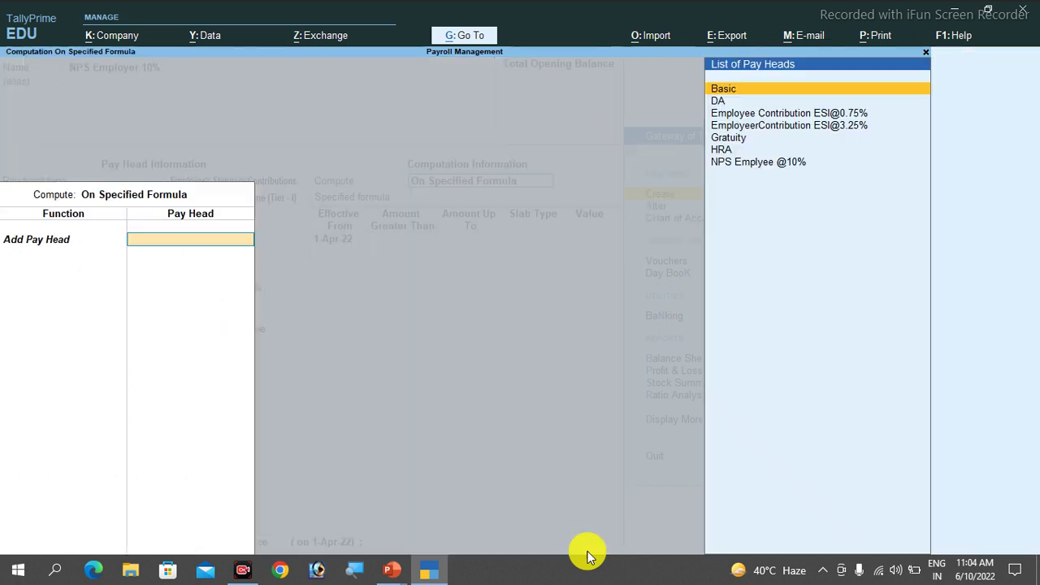
key(Return)
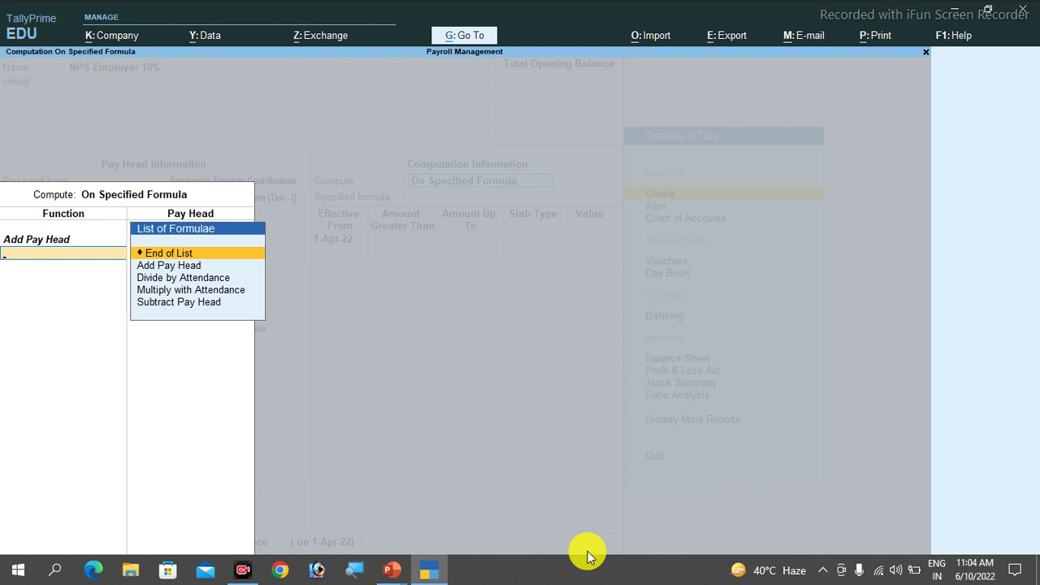
key(Down)
key(Return)
key(Down)
key(Return)
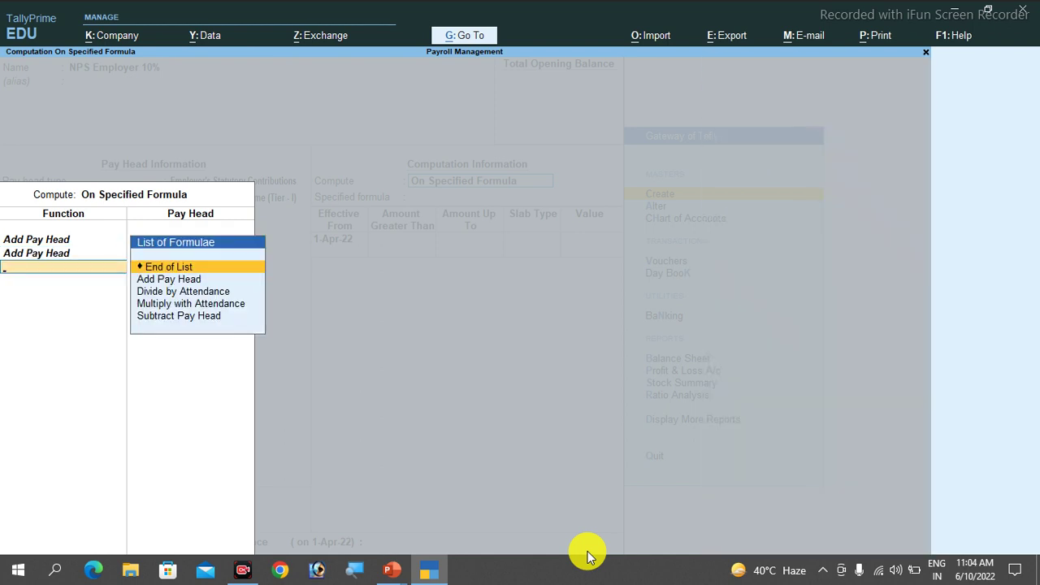
key(Return)
Add a Percentage slab of 10% effective from 1-Apr-22, save the employer NPS pay head, and leave pay head creation.
key(Return)
key(Return)
key(Return)
text(10)
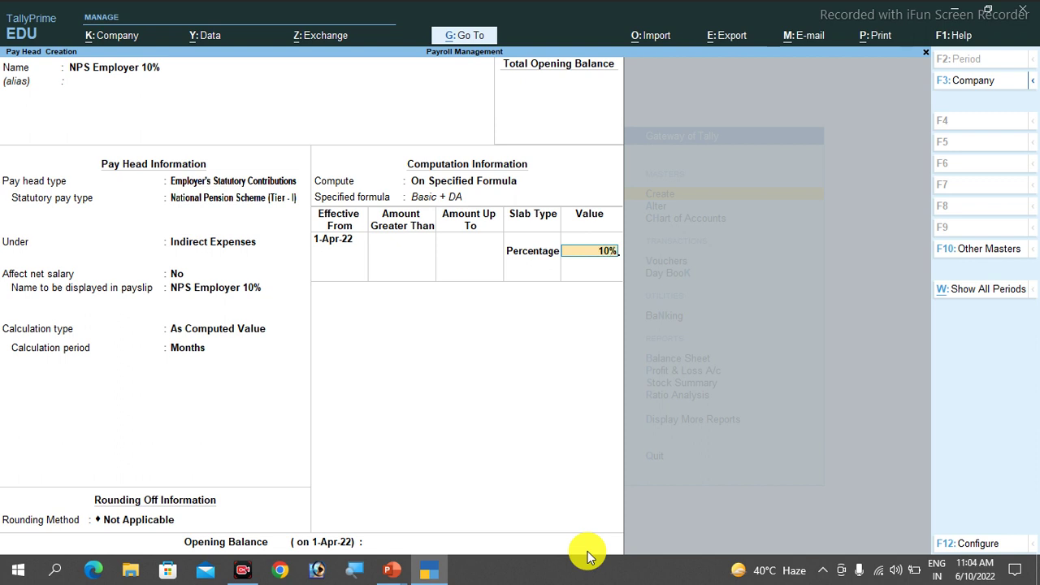
key(Return)
key(Return)
key(Return)
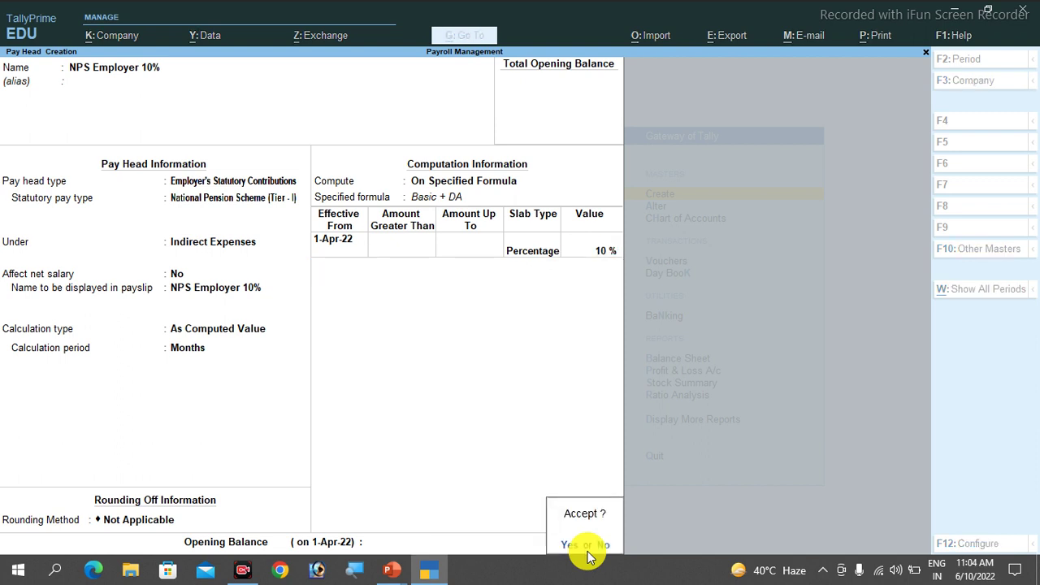
key(Return)
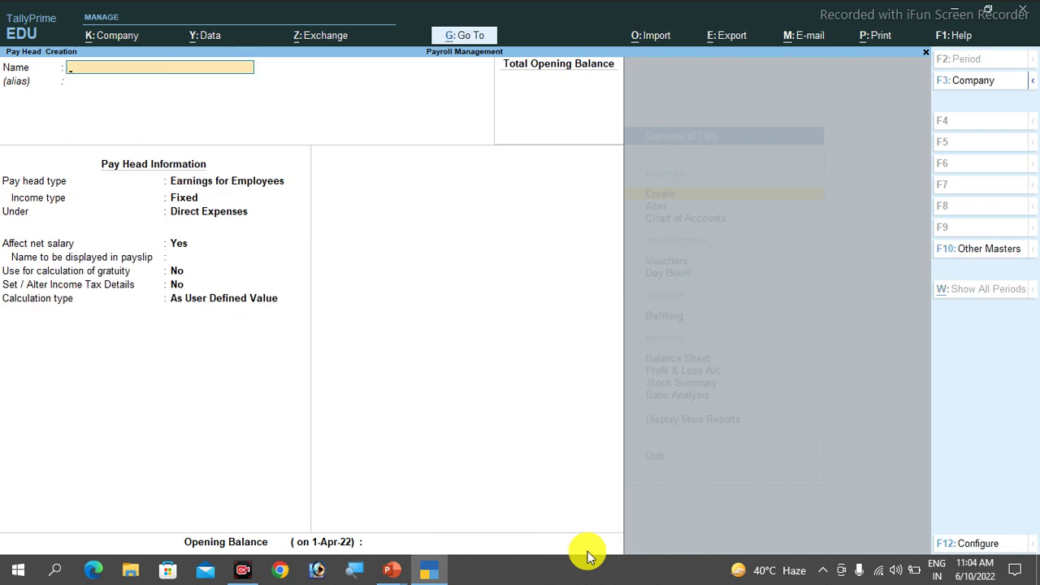
key(Escape)
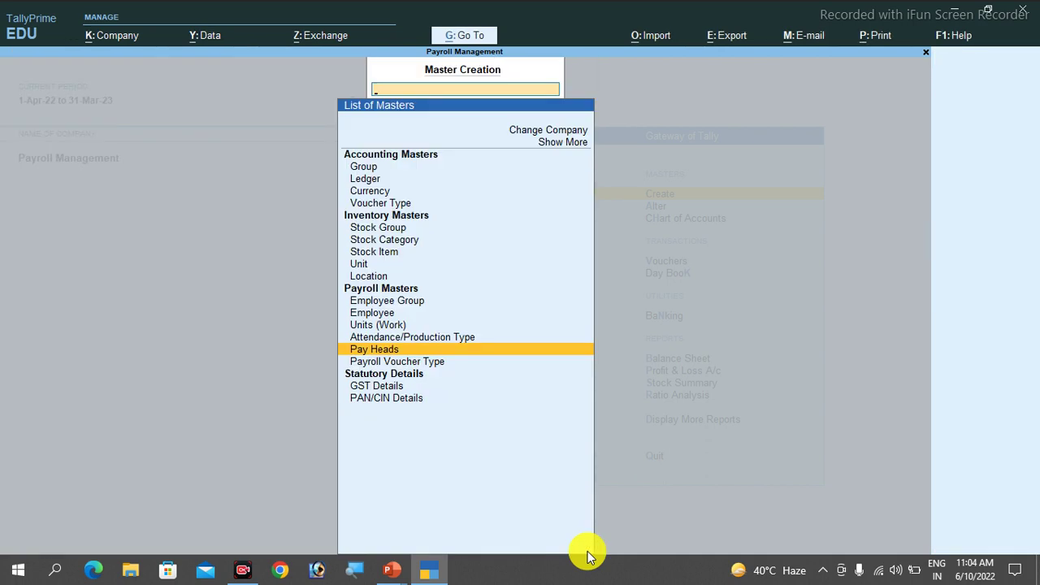
key(alt+Tab)
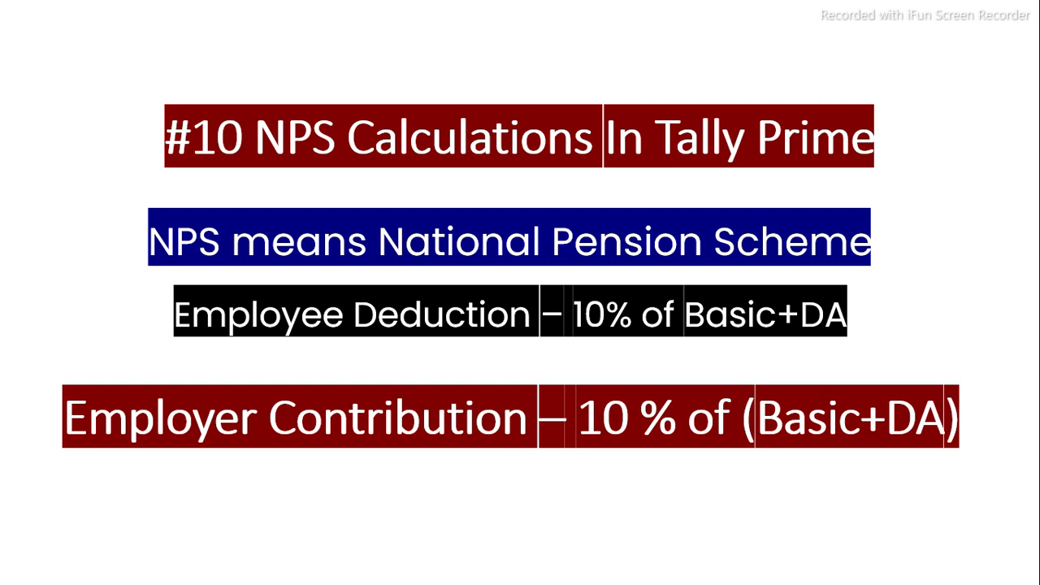
key(alt+Tab)
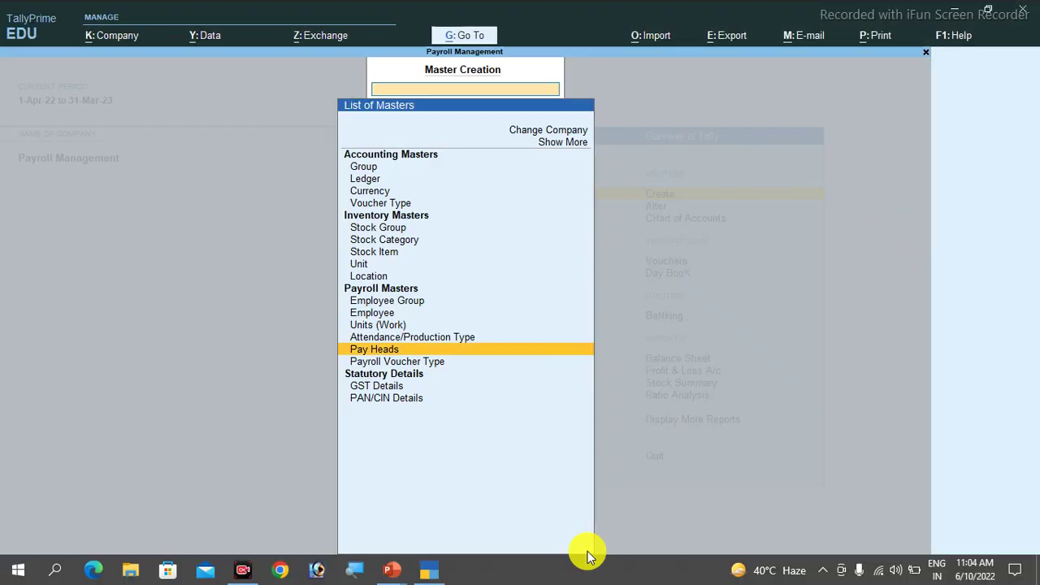
Open the Define Salary details of the first employee listed under the Clerk group for alteration.
key(Escape)
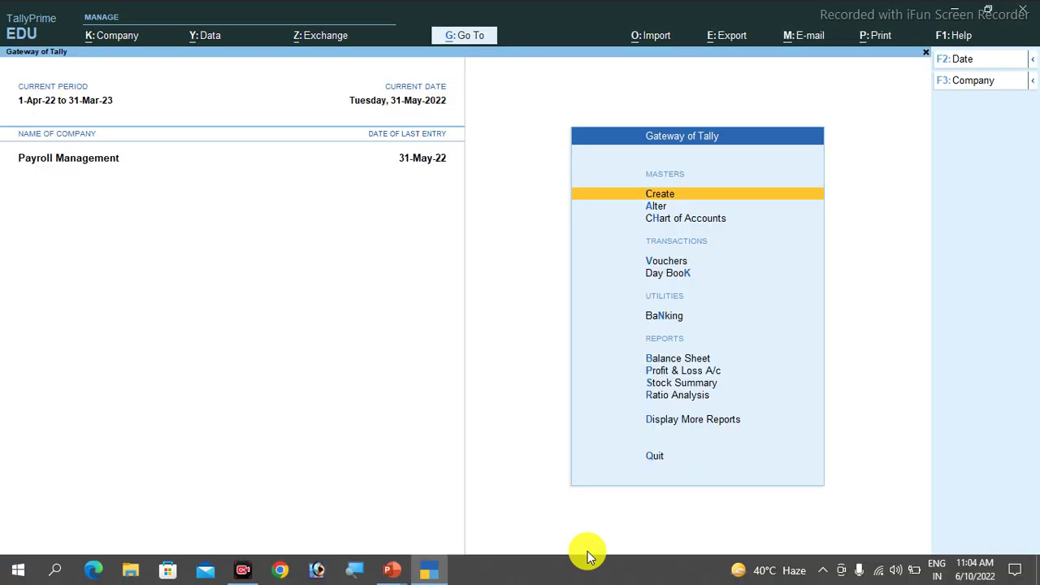
key(Down)
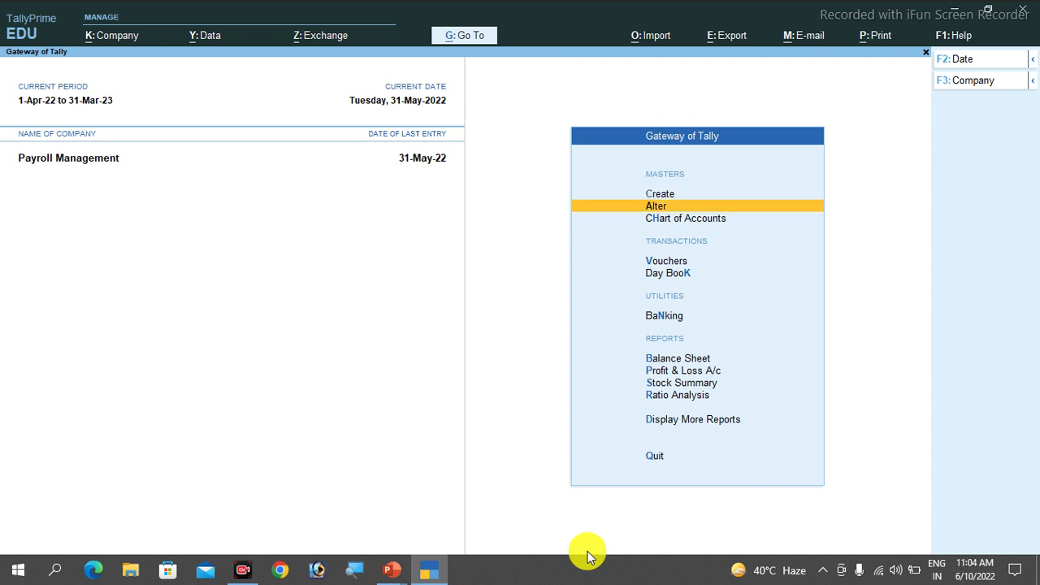
key(Return)
key(Down)
key(Down)
key(Down)
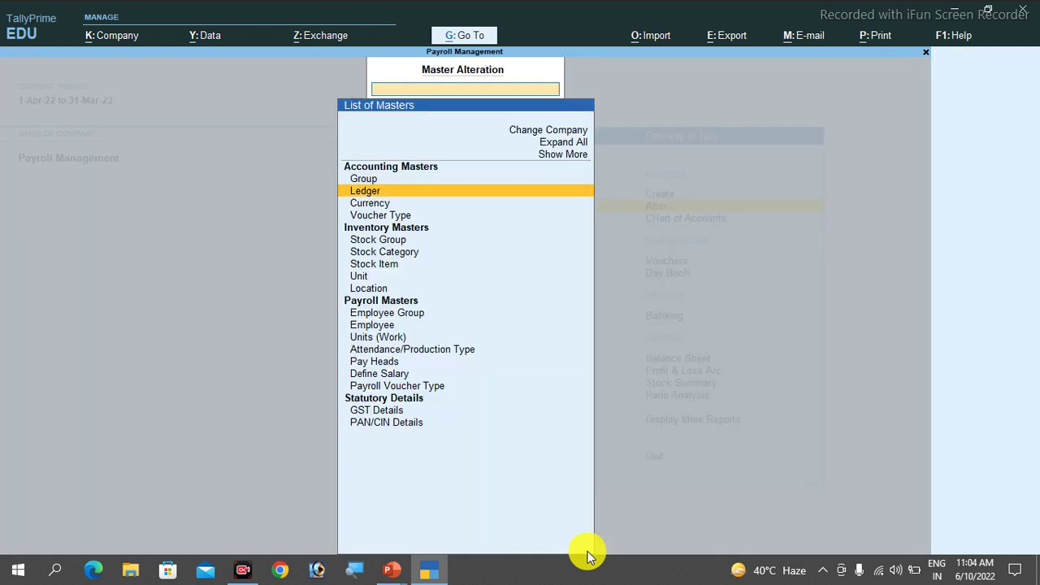
key(Down)
key(Down)
key(Down)
key(Down)
key(Down)
key(Down)
key(Down)
key(Down)
key(Down)
key(Down)
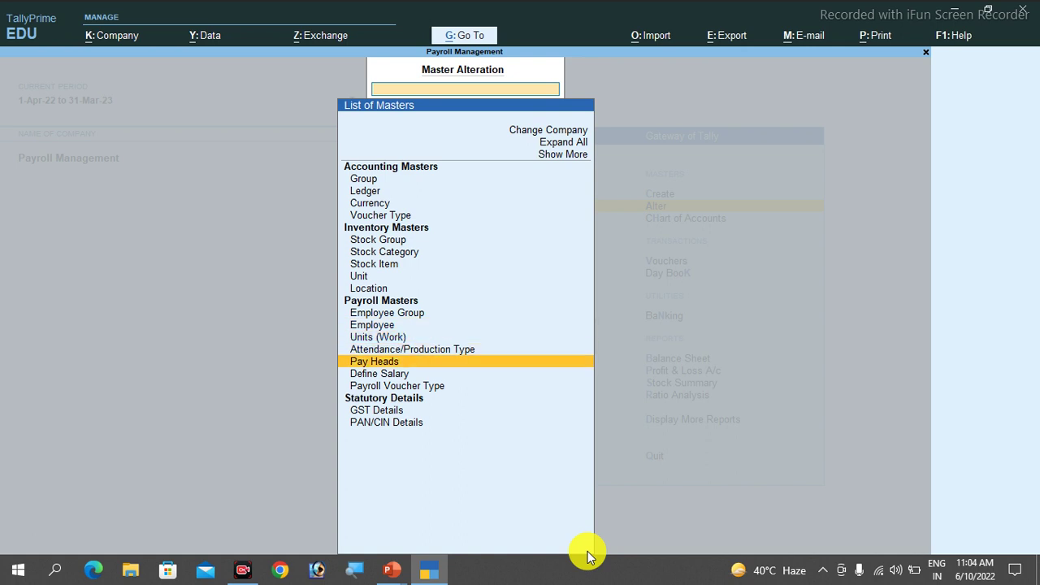
key(Return)
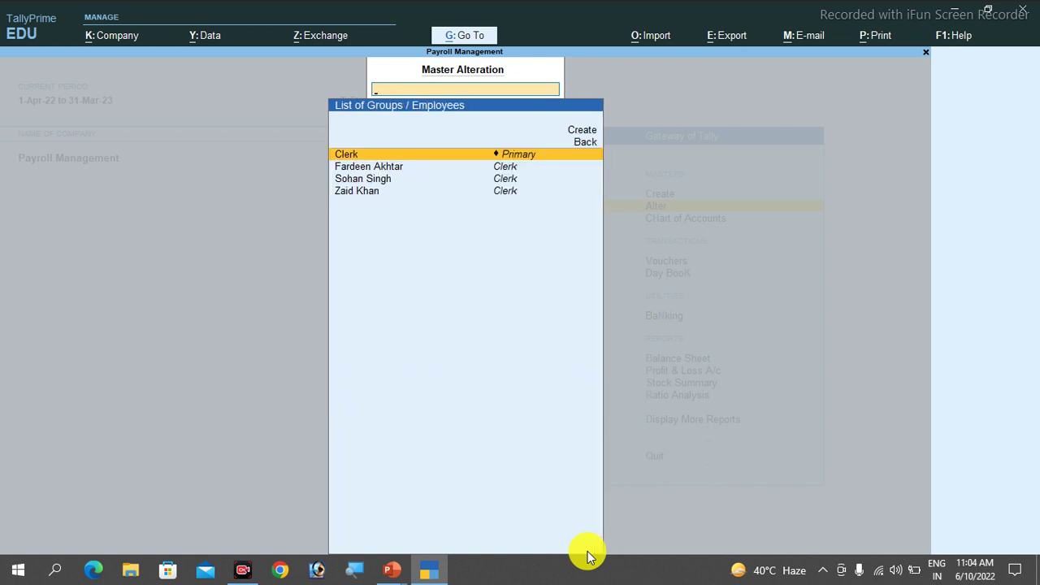
key(Down)
key(Down)
key(Down)
key(Up)
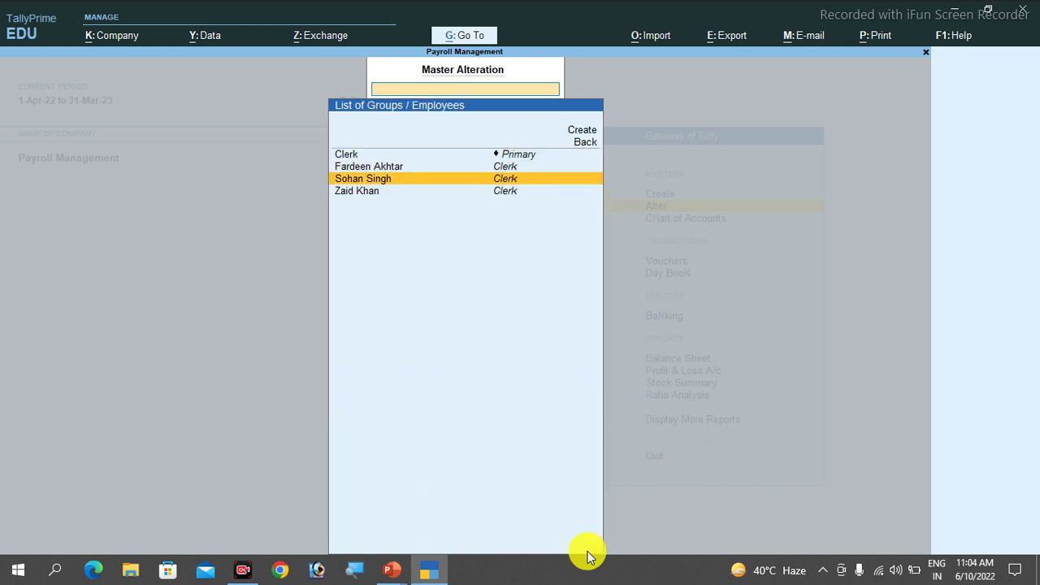
key(Up)
key(Return)
key(Return)
key(Down)
key(Down)
key(Down)
key(Return)
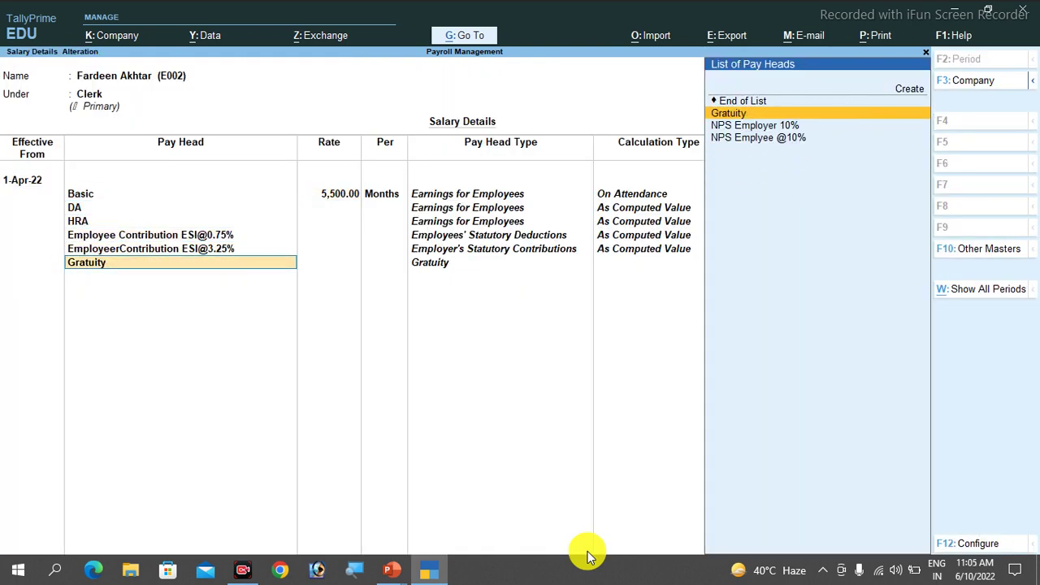
key(Return)
key(Down)
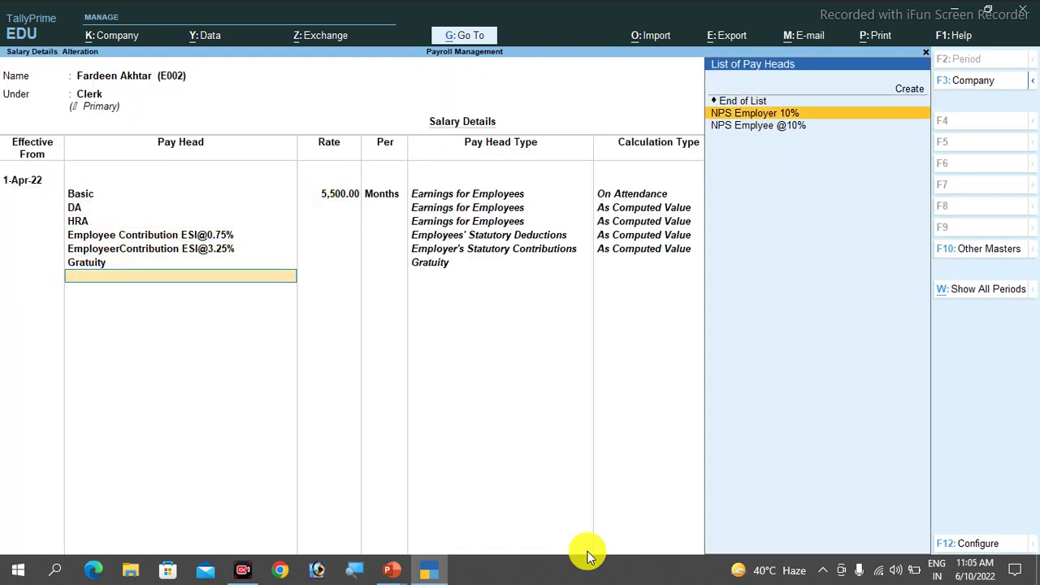
key(Down)
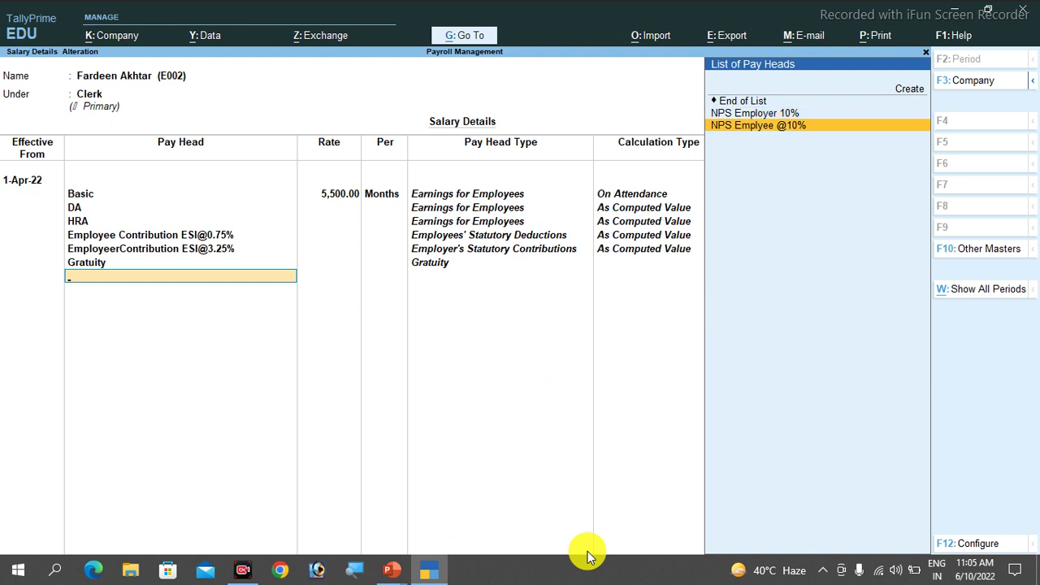
key(Return)
key(Down)
key(Return)
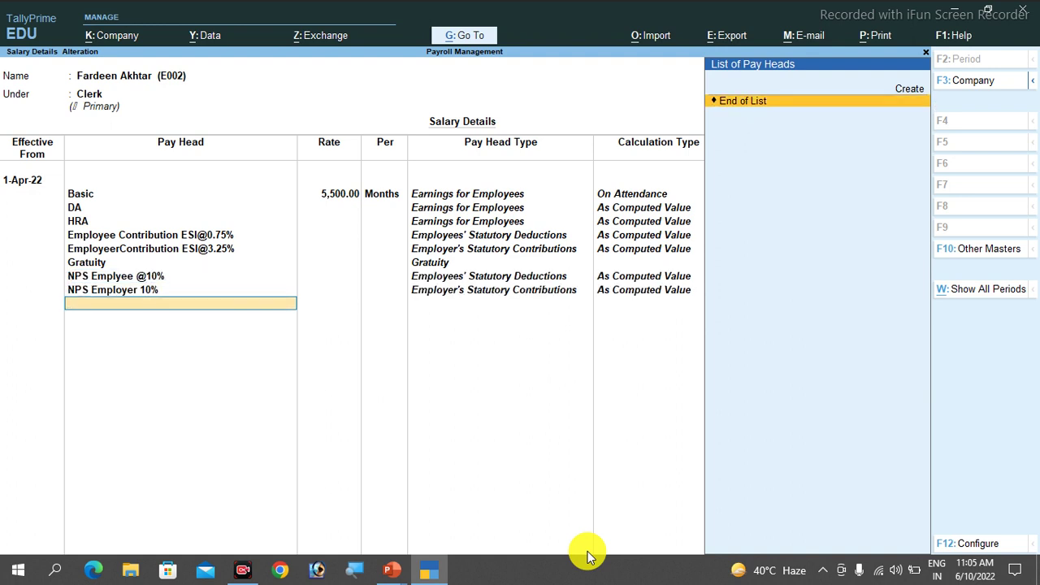
key(Return)
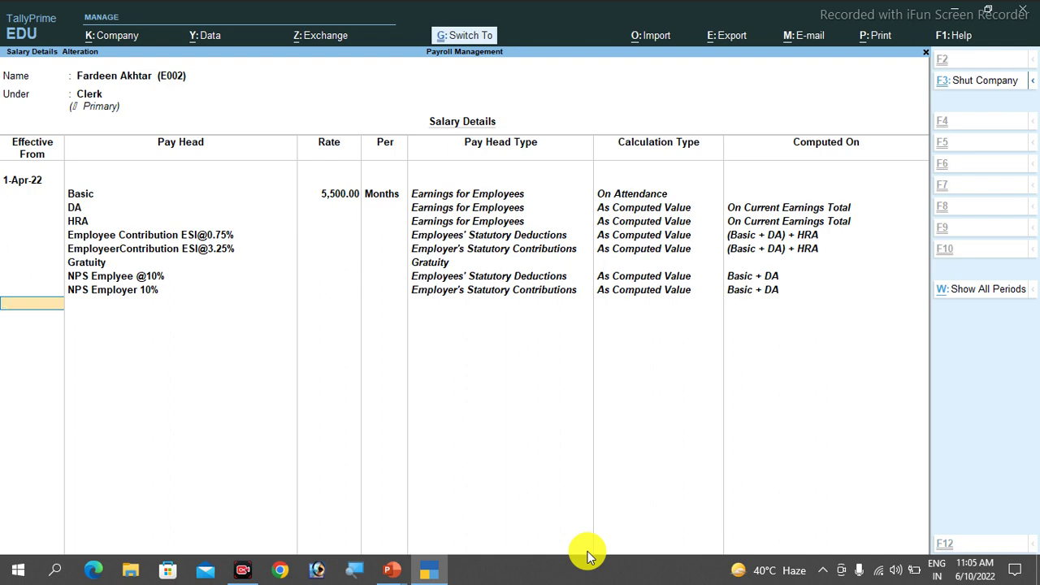
key(Return)
key(Down)
key(Return)
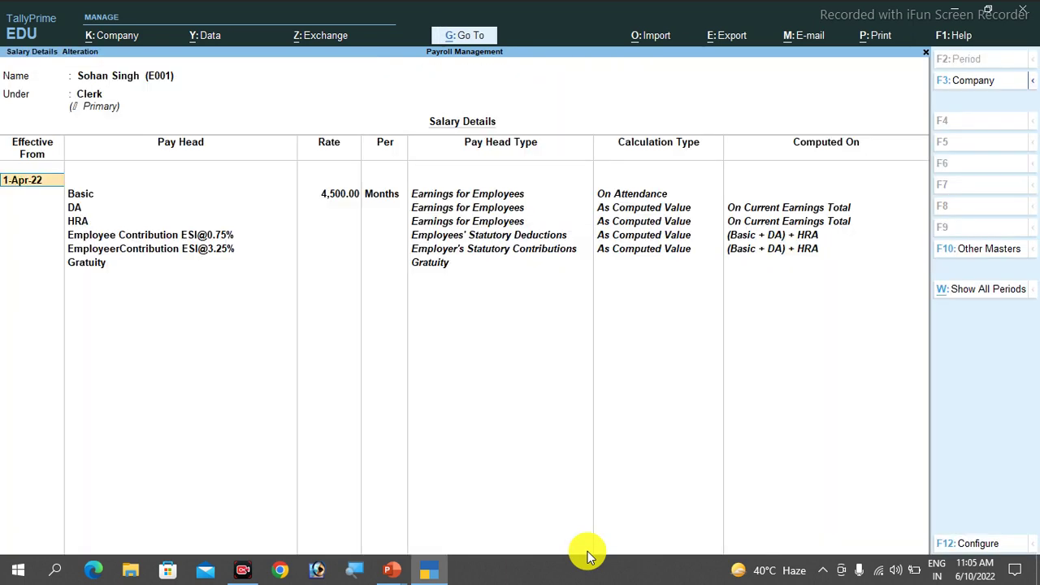
key(Return)
key(Down)
key(Down)
key(Down)
key(Down)
key(Down)
key(Down)
key(Down)
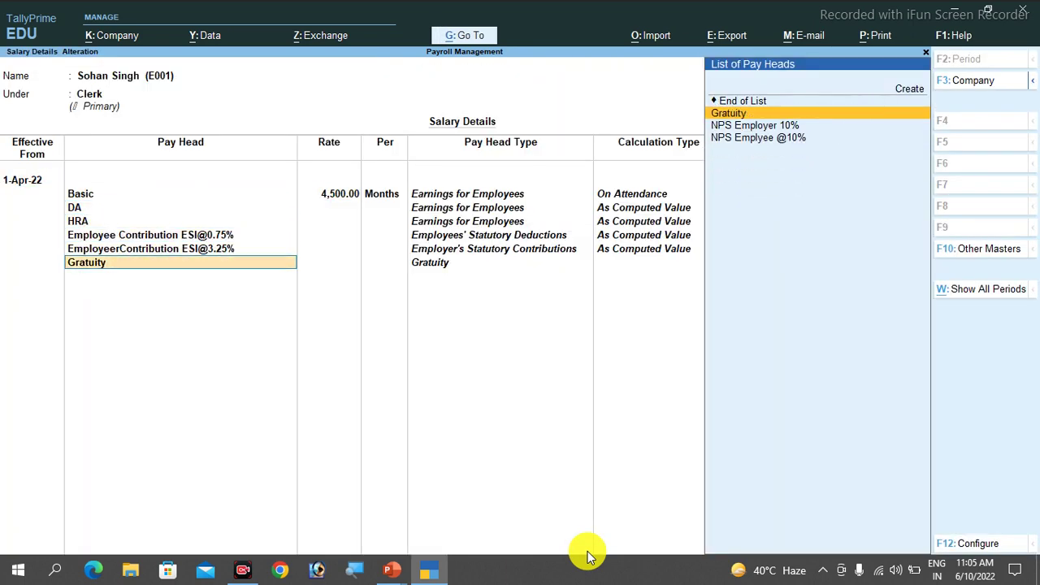
key(Return)
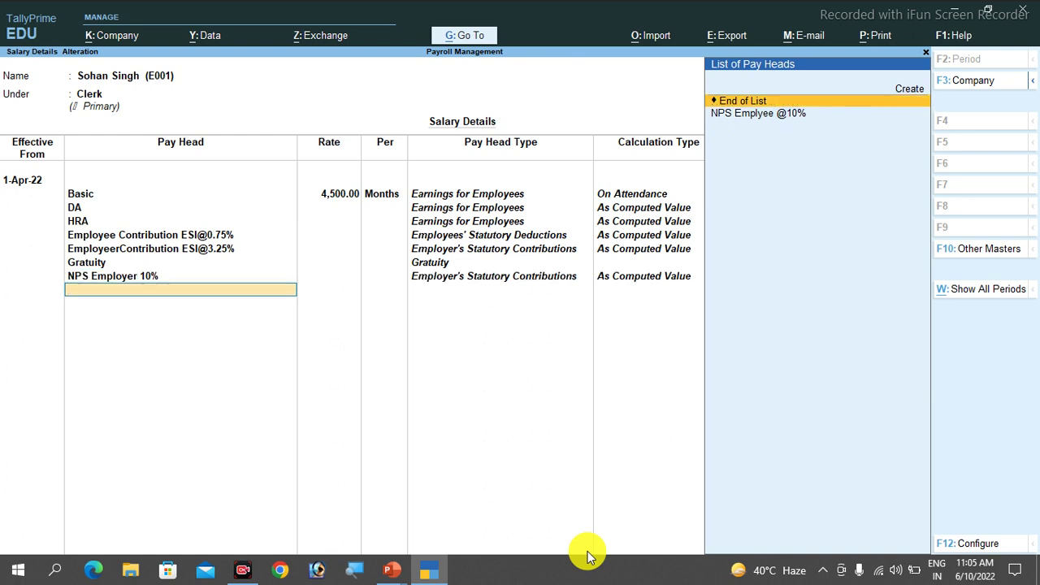
key(Down)
key(Return)
key(Return)
key(Return)
key(Down)
key(Return)
key(Return)
key(Return)
key(Return)
key(Return)
key(Return)
key(Return)
key(Return)
key(Return)
key(Return)
key(Down)
key(Return)
key(Down)
key(Return)
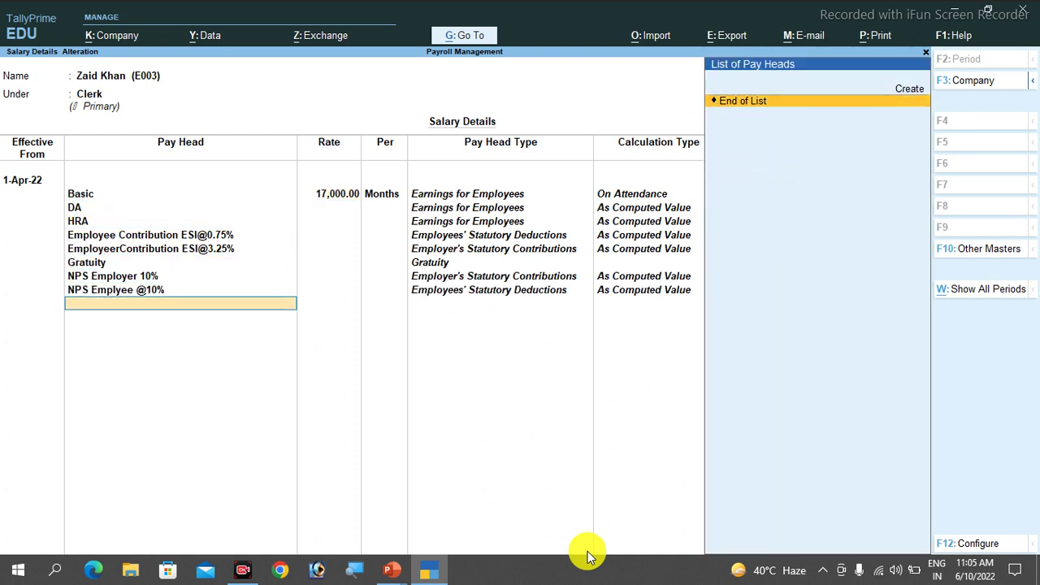
key(Return)
key(ctrl+a)
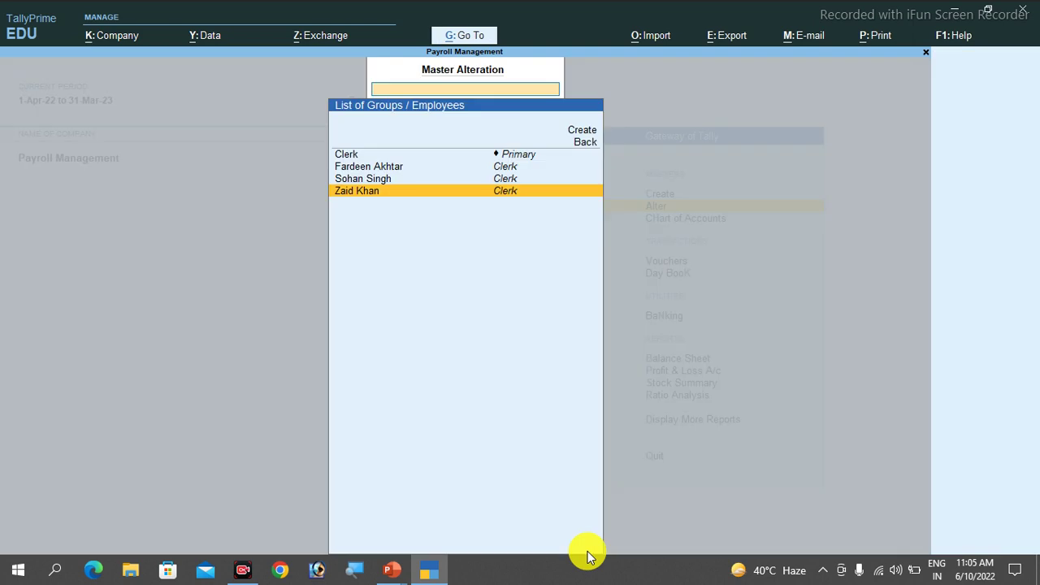
Leave master alteration and open payroll voucher creation.
key(Escape)
key(Down)
key(Down)
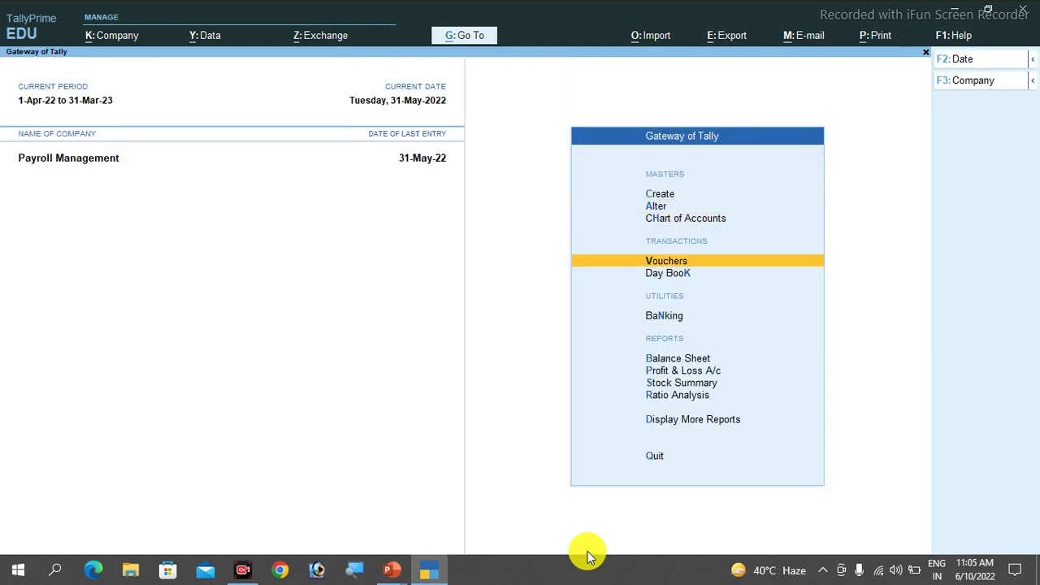
key(Return)
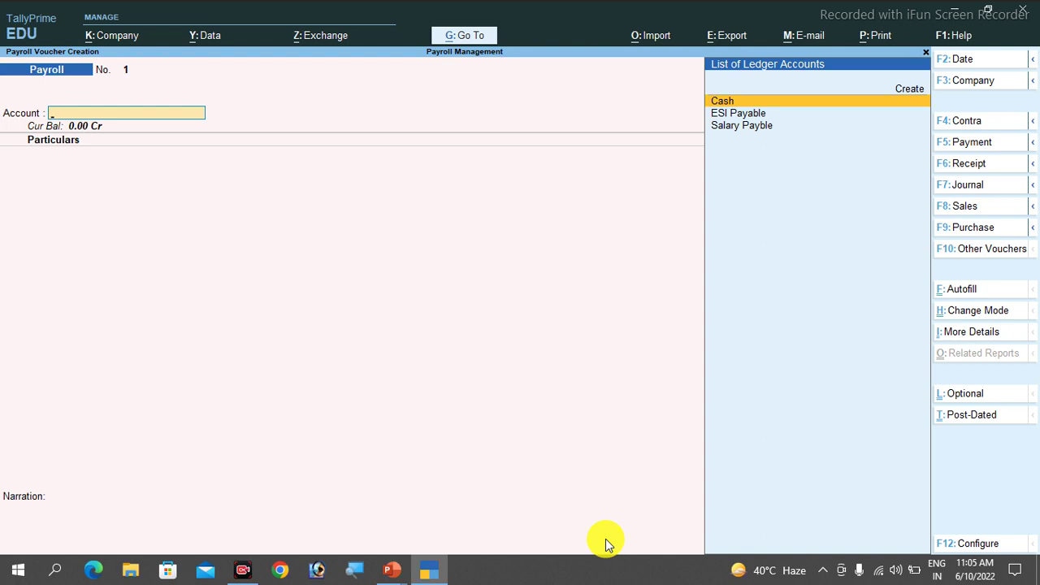
Review the employees' existing attendance voucher for 31-May-22, accept it, and return to a new Payroll voucher.
key(Page_Up)
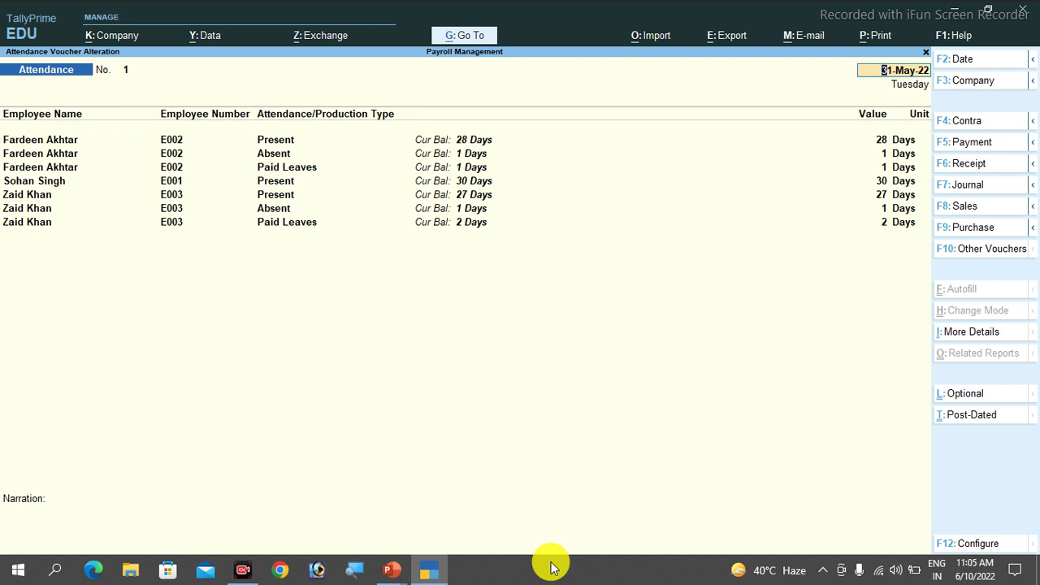
key(ctrl+a)
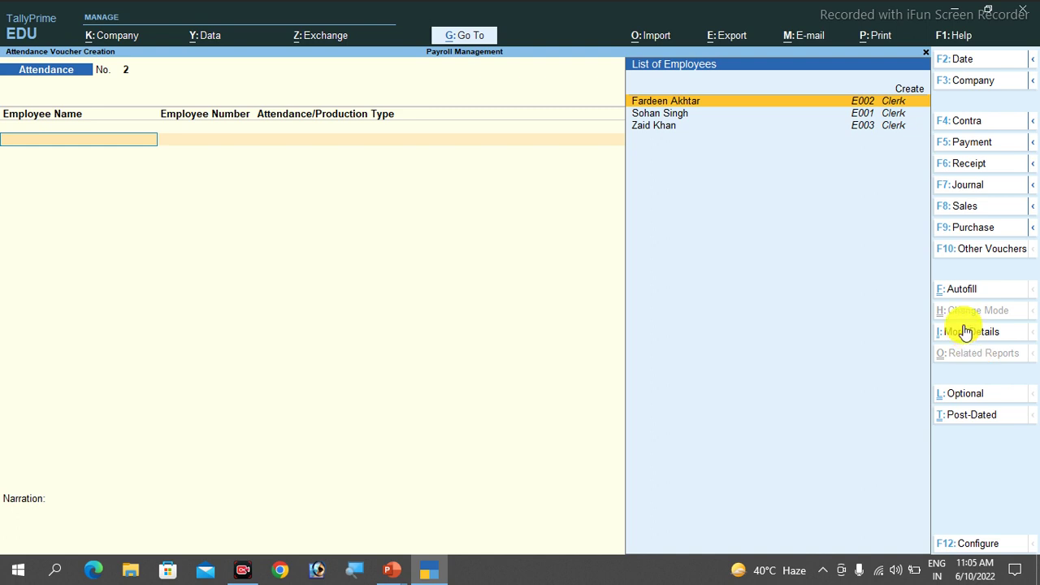
click(969, 250)
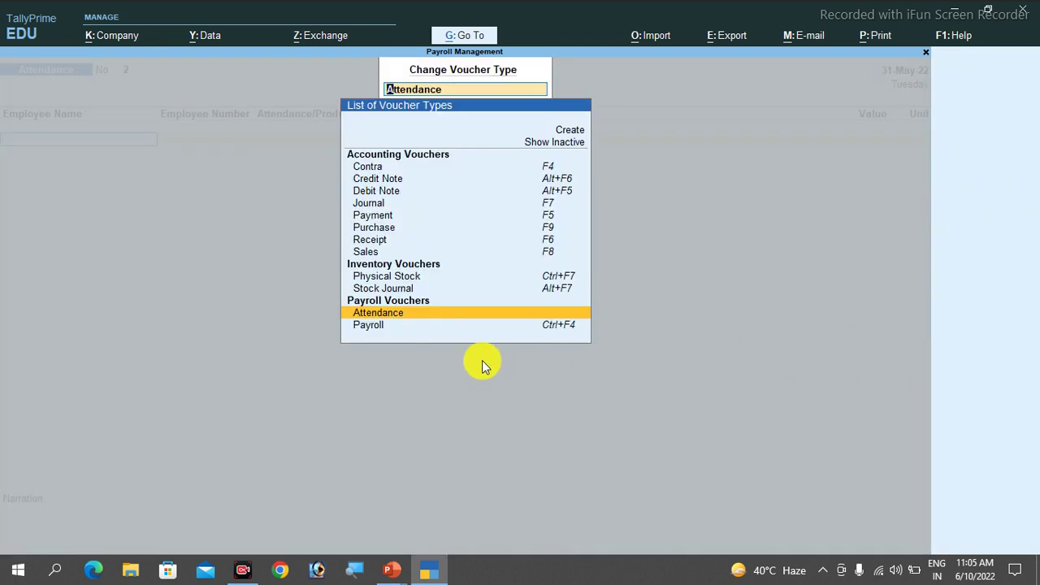
click(384, 328)
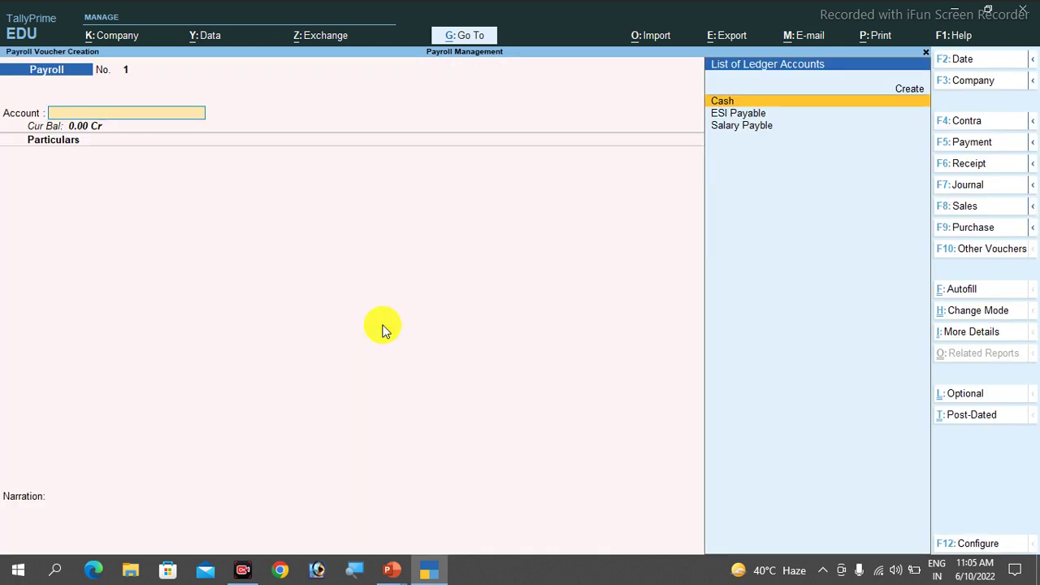
Start a Payroll Autofill for the 31-May-22 payroll voucher with Salary as the process.
key(ctrl+f)
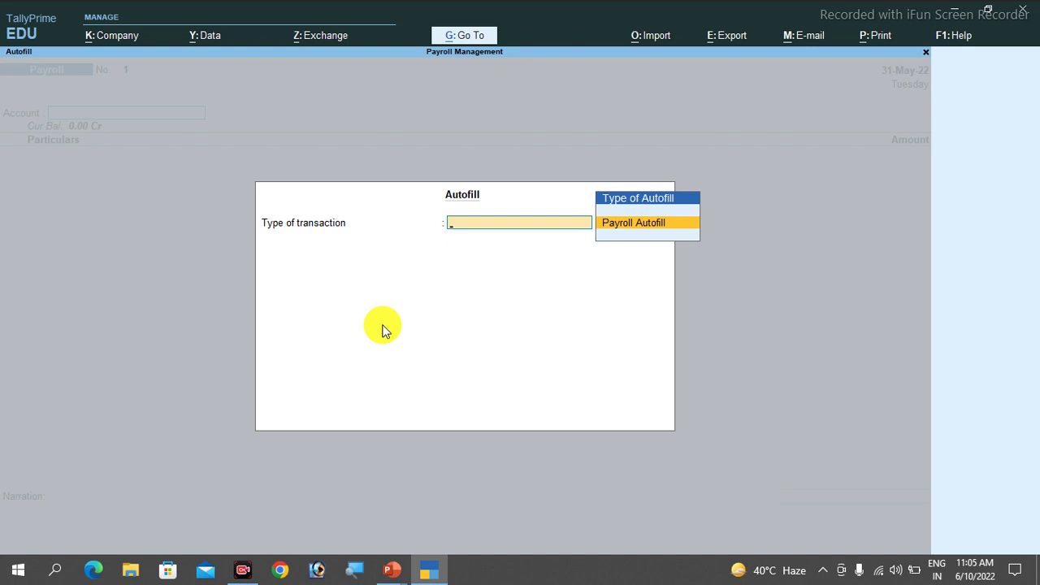
key(Return)
key(Down)
key(Down)
key(Down)
key(Down)
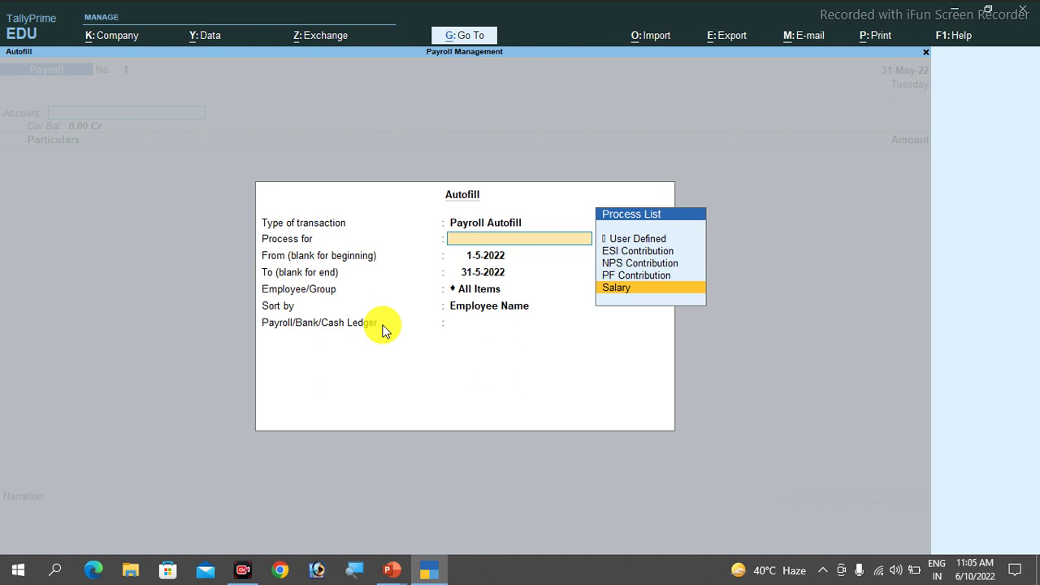
key(Return)
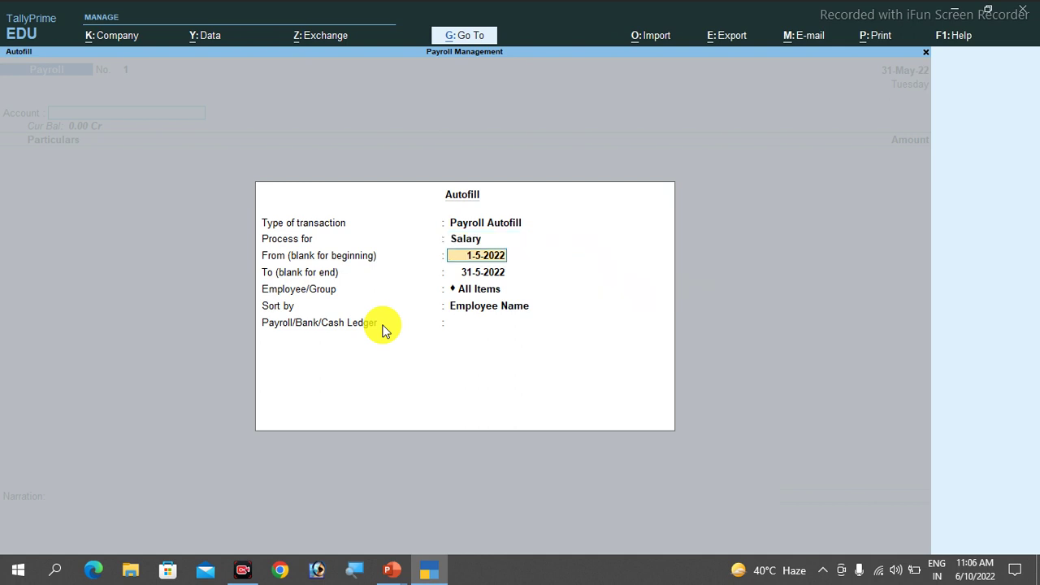
Fill the salary voucher for all employees from 1-5-2022 to 31-5-2022 against the Salary Payble ledger, and save it.
key(Return)
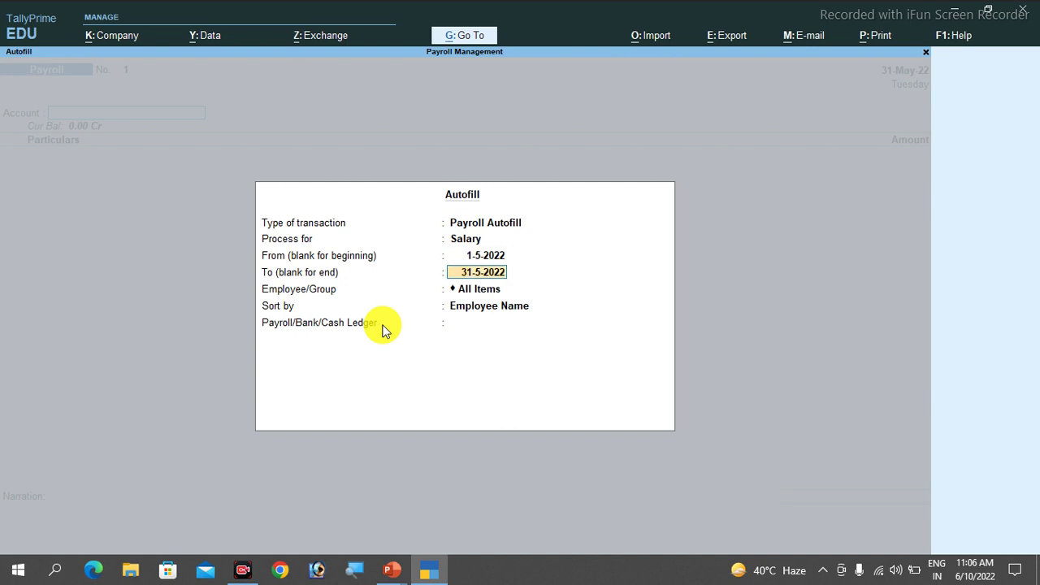
key(Return)
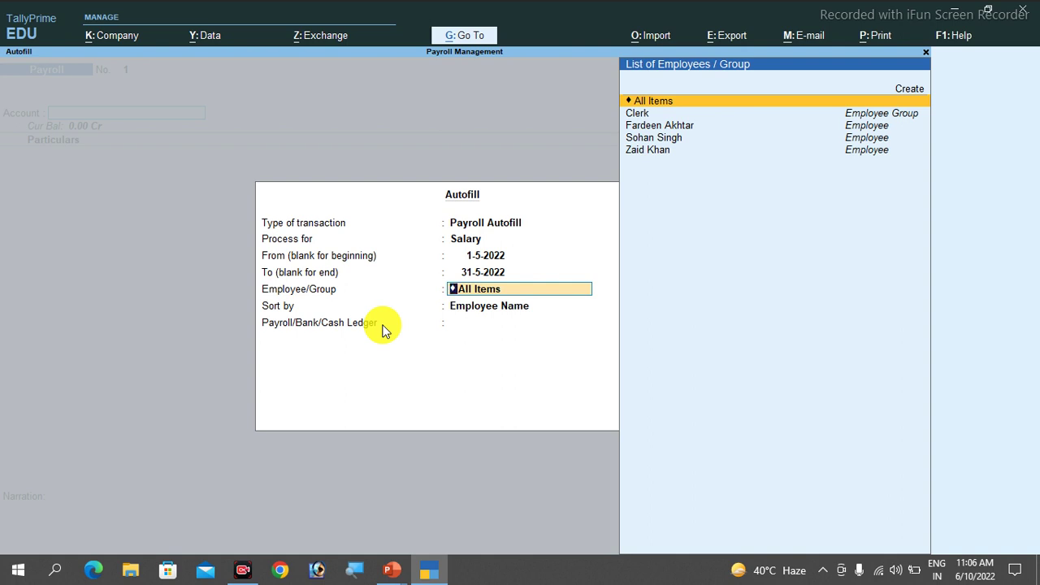
key(Return)
key(Return)
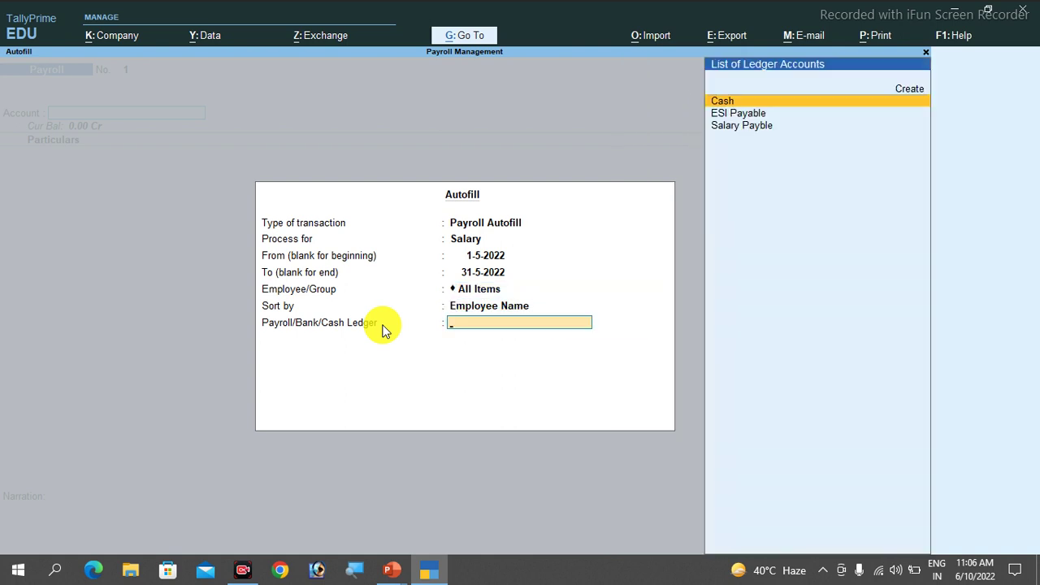
key(Down)
key(Down)
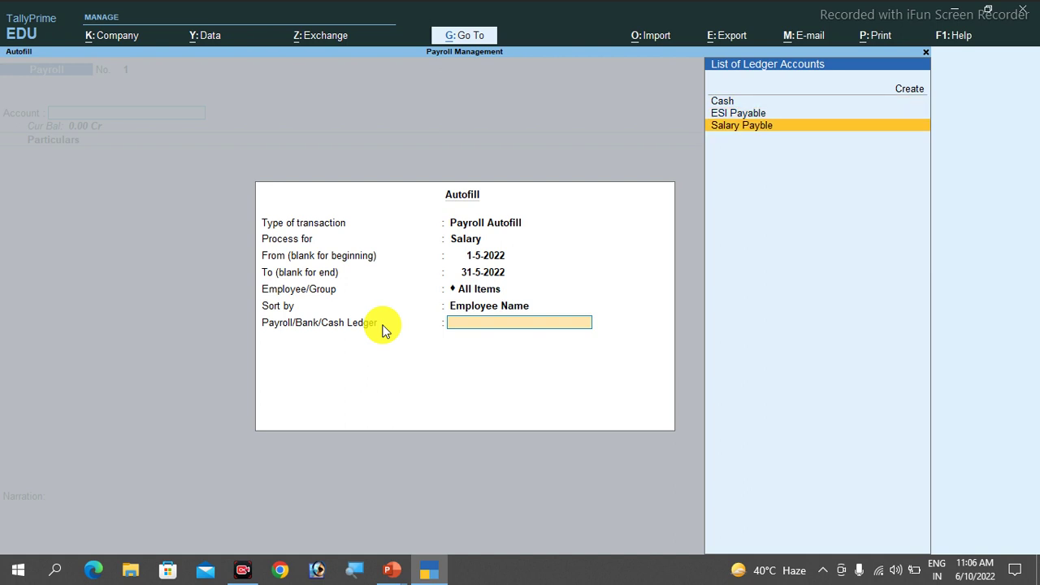
key(Return)
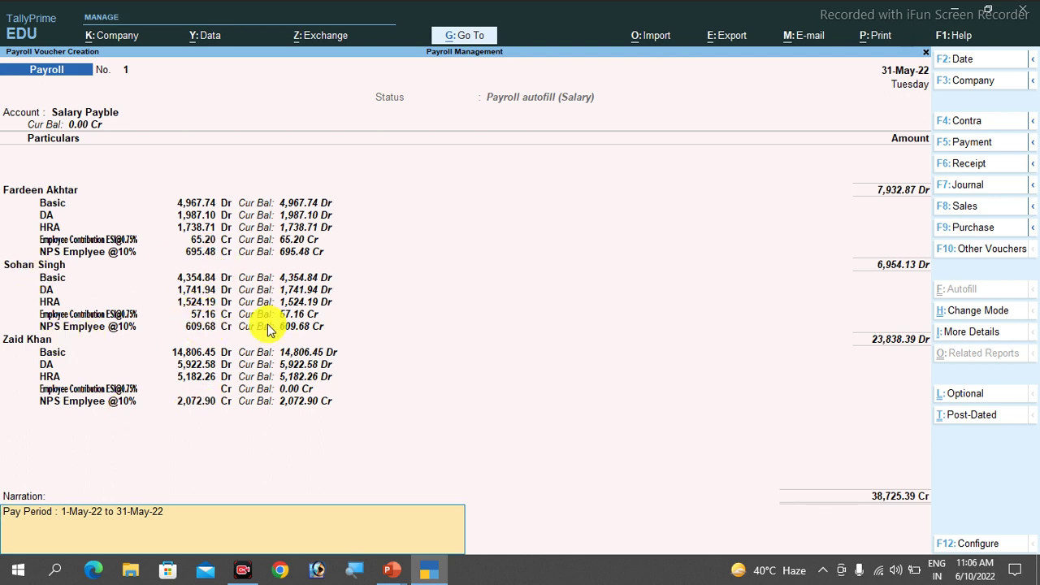
key(ctrl)
key(ctrl+a)
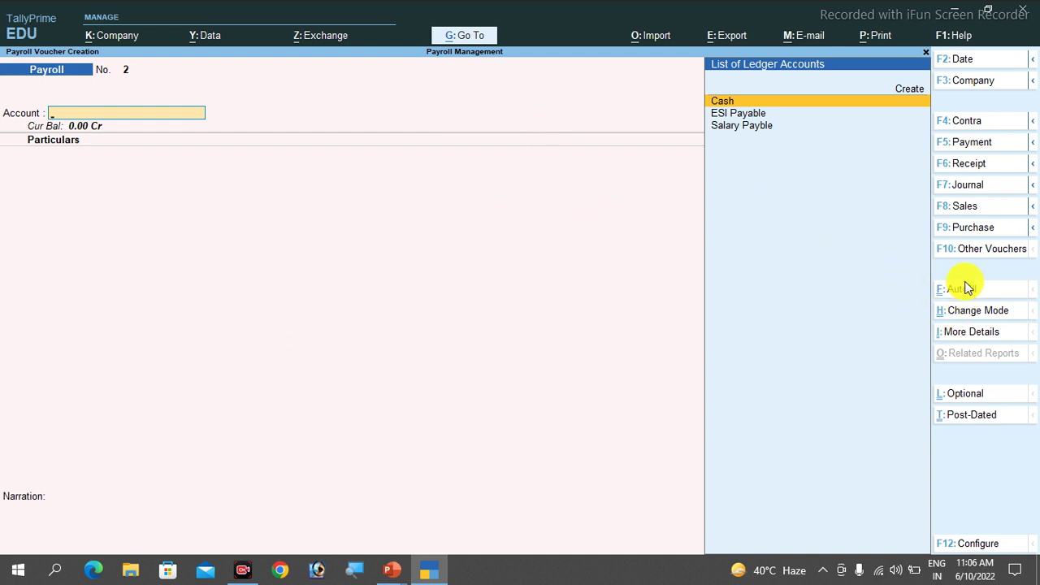
In a new Payroll voucher, set up a Payroll Autofill for NPS Contribution from 1-5-2022 to 31-5-2022 for all employees, sorted by Employee Name.
click(971, 250)
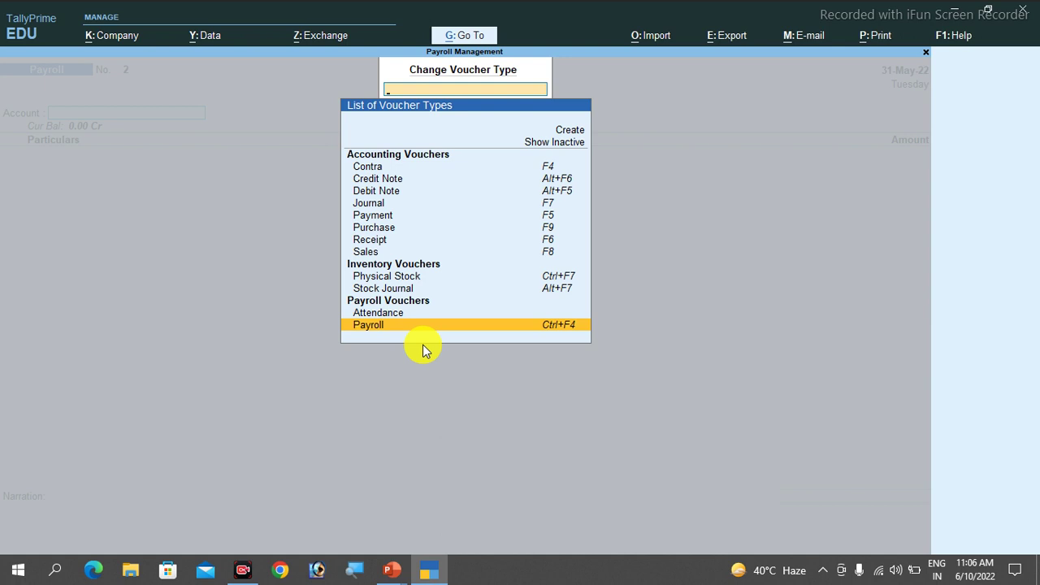
key(Return)
key(ctrl+f)
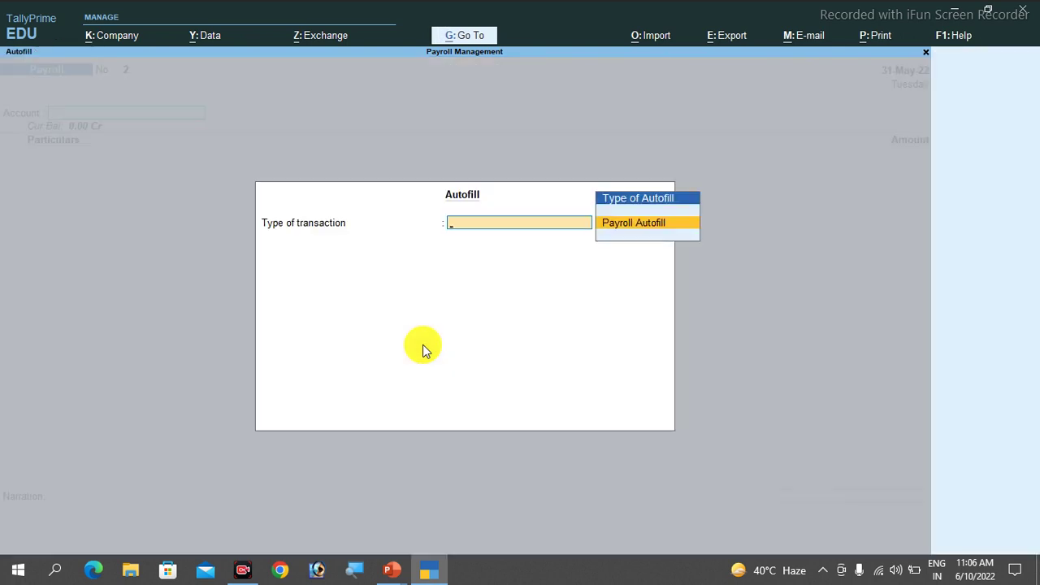
key(Return)
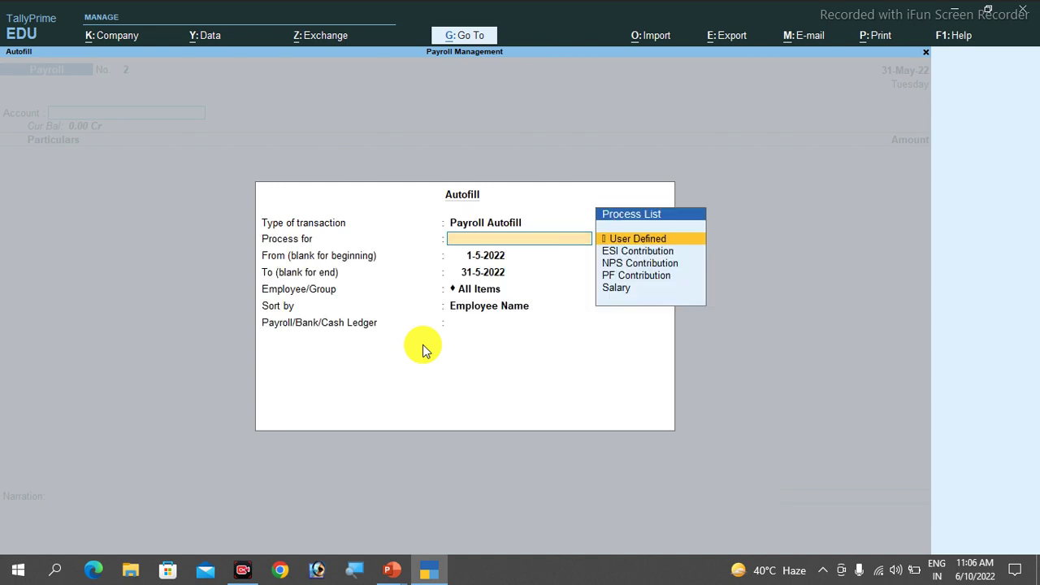
key(Down)
key(Down)
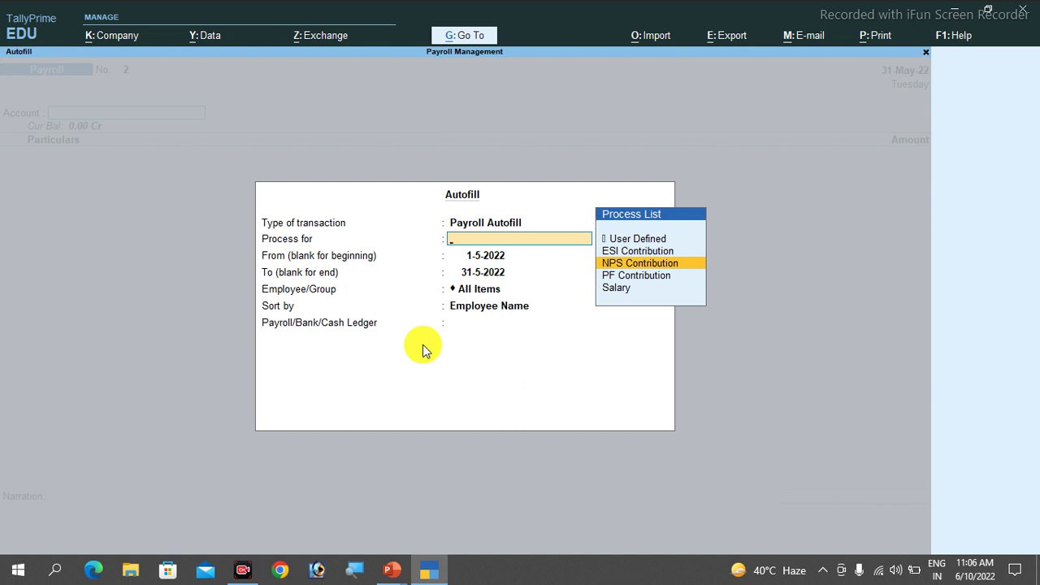
key(Return)
key(Return)
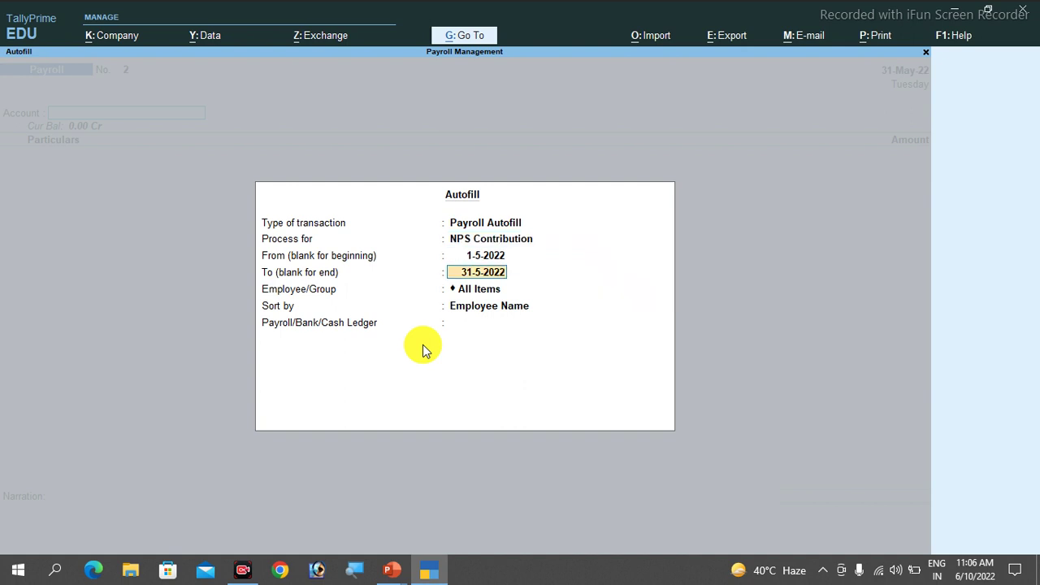
key(Return)
key(Return)
key(Return)
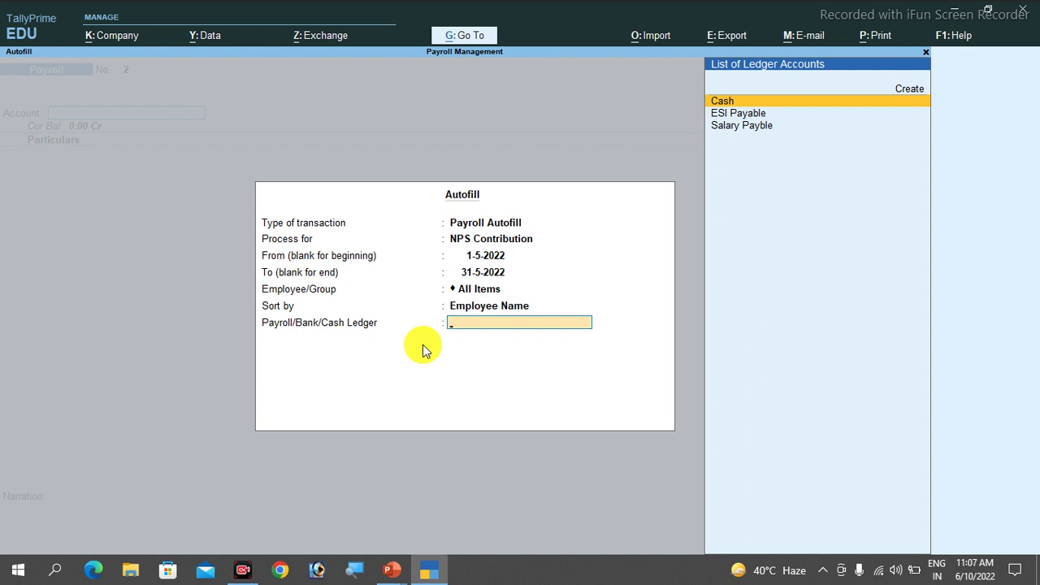
Create the NPS Payable ledger as a Not Applicable pay head under Current Liabilities for the autofill, and save the NPS contribution voucher.
key(Up)
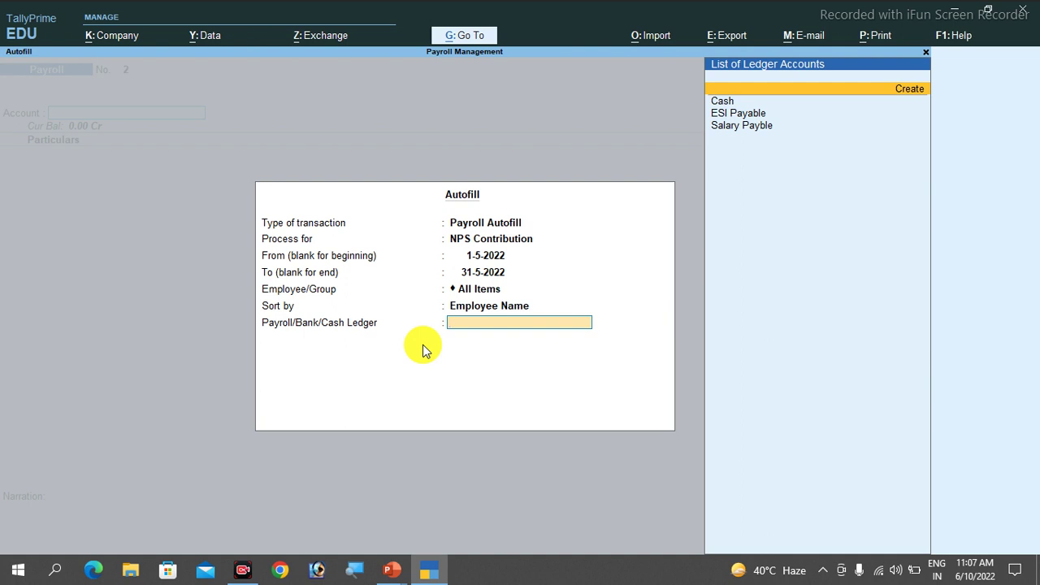
key(Return)
text(NPS)
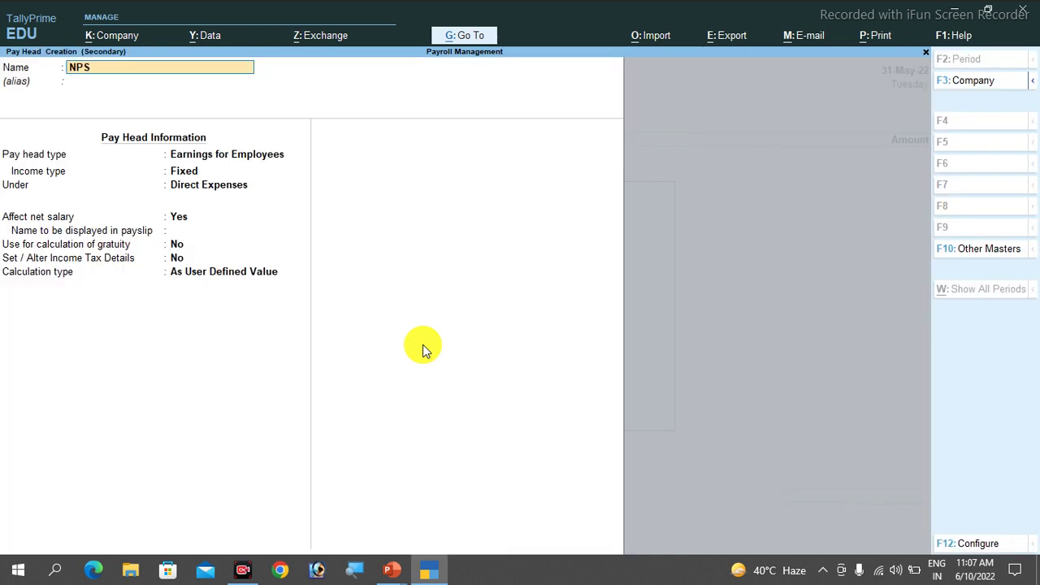
text( Payable)
key(Return)
key(Up)
key(Up)
key(Up)
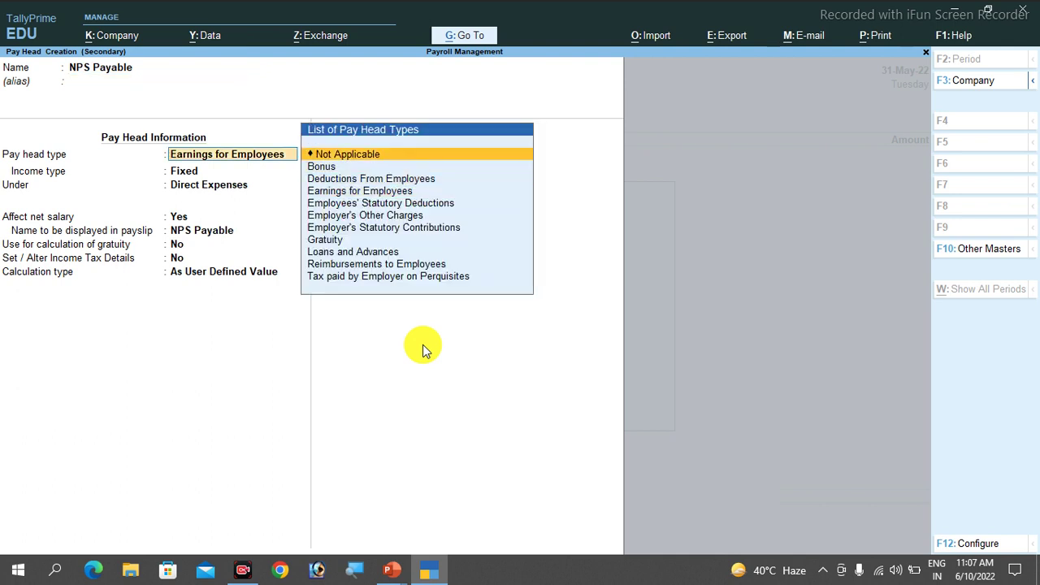
key(Return)
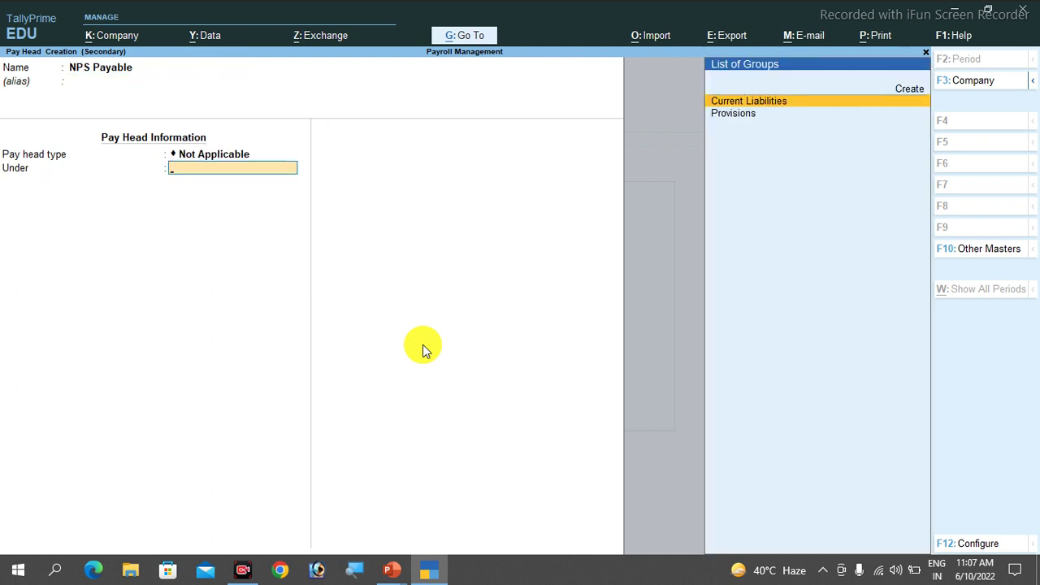
key(Return)
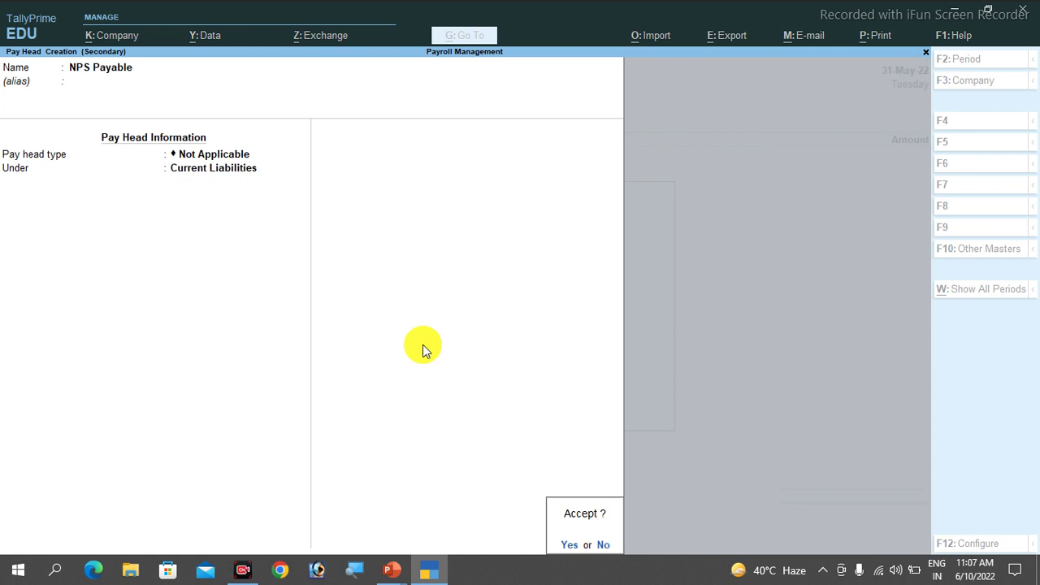
key(Return)
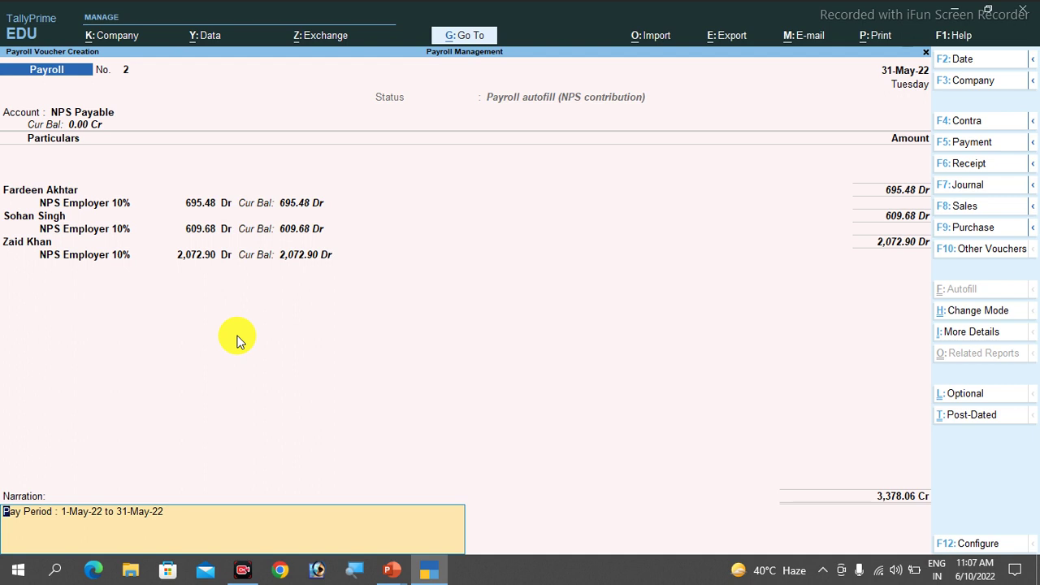
key(ctrl+a)
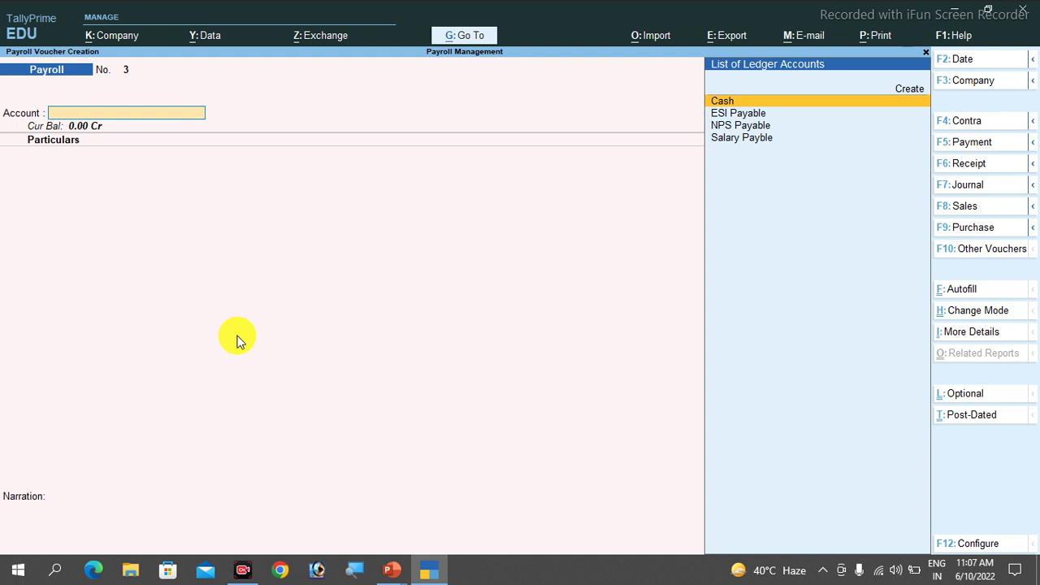
Quit payroll voucher creation and open the list of additional reports.
key(Escape)
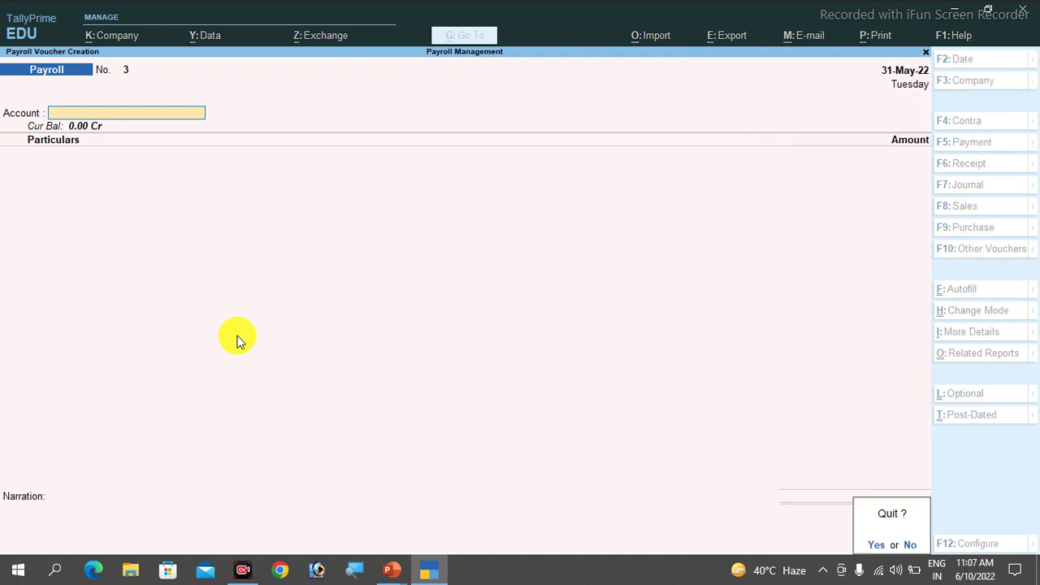
key(y)
key(Down)
key(Down)
key(Down)
key(Down)
key(Down)
key(Down)
key(Down)
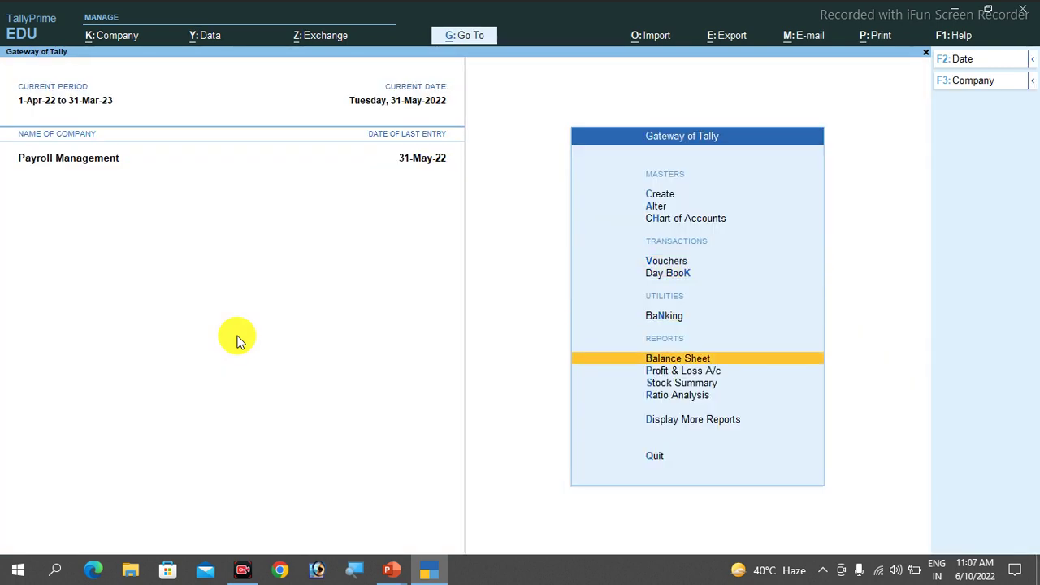
key(Return)
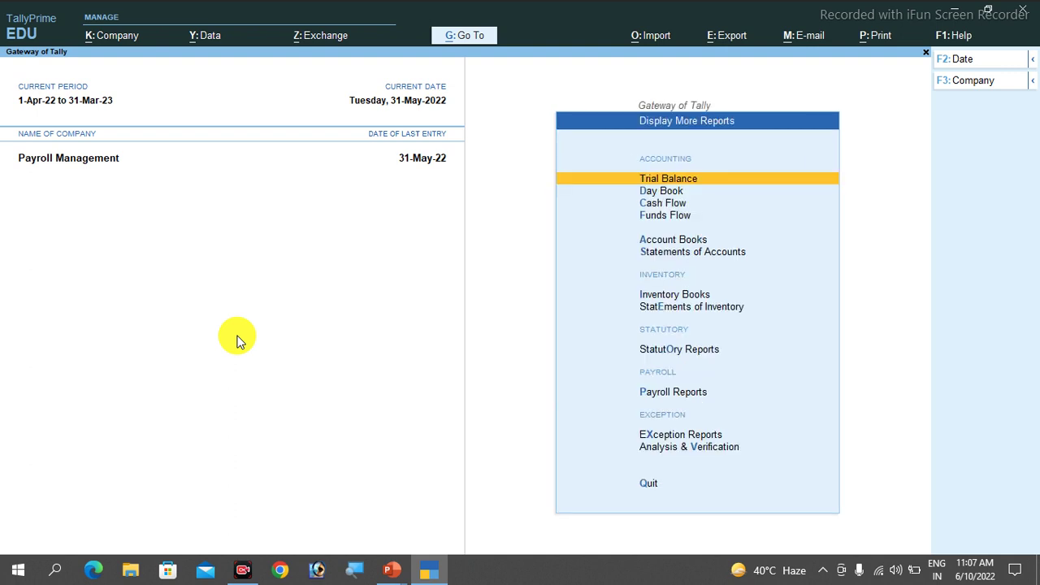
Open the Payroll Reports list.
key(Down)
key(Down)
key(Down)
key(Down)
key(Down)
key(Down)
key(Down)
key(Down)
key(Down)
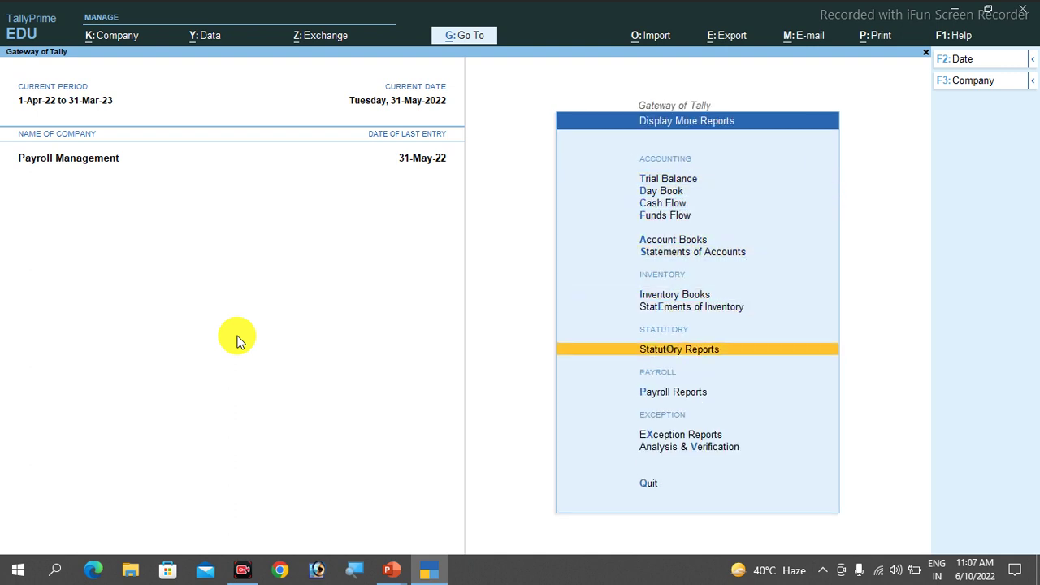
key(Return)
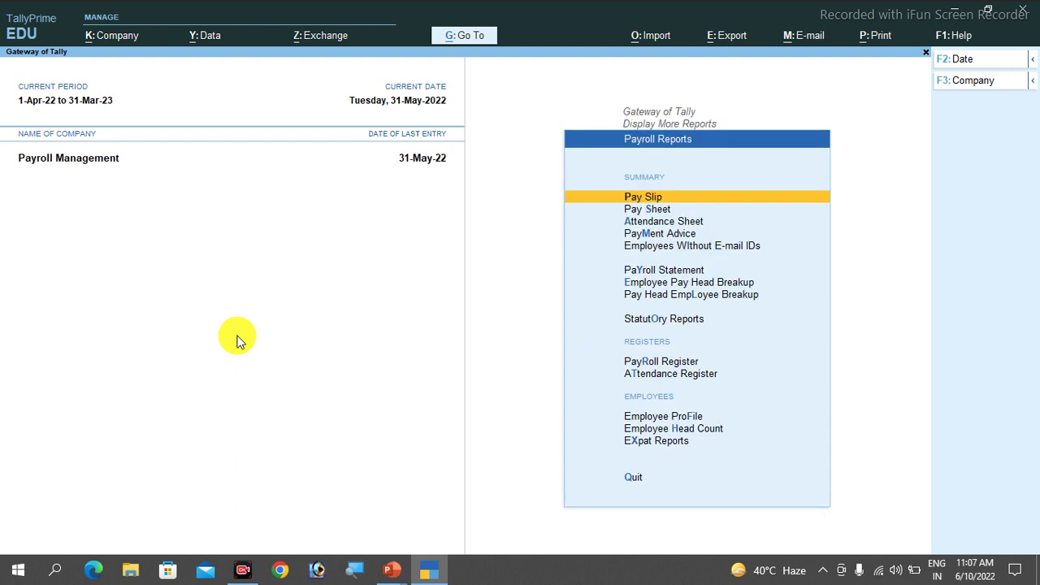
Open the Statutory Reports within the payroll reports.
key(Down)
key(Down)
key(Down)
key(Down)
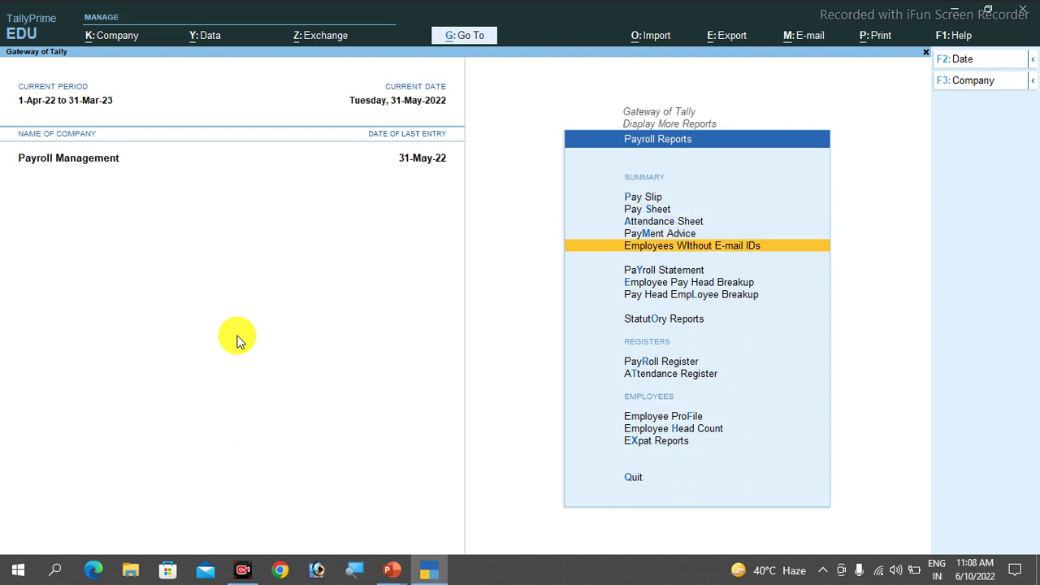
key(Down)
key(Down)
key(Down)
key(Down)
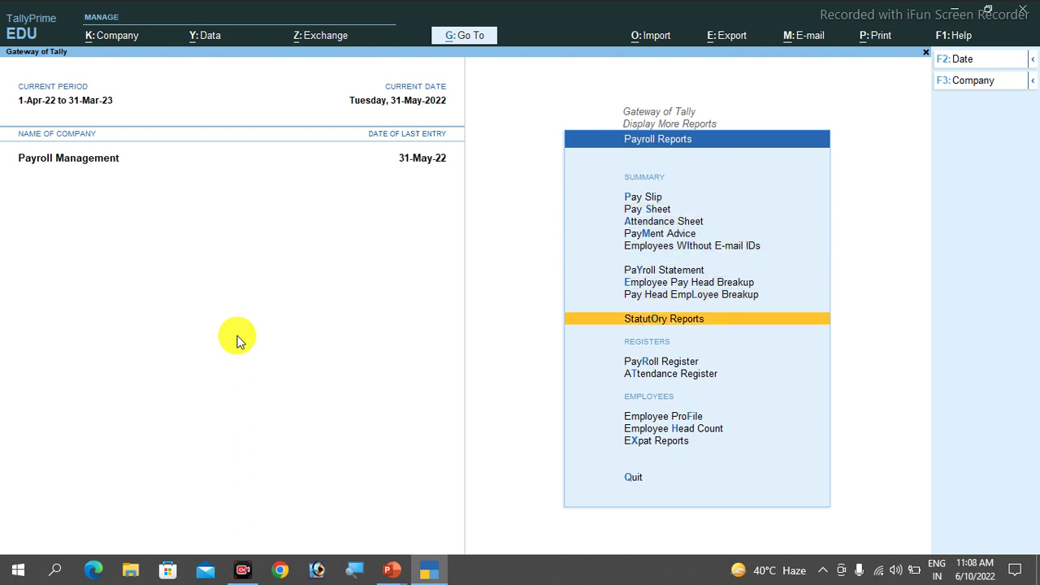
key(Return)
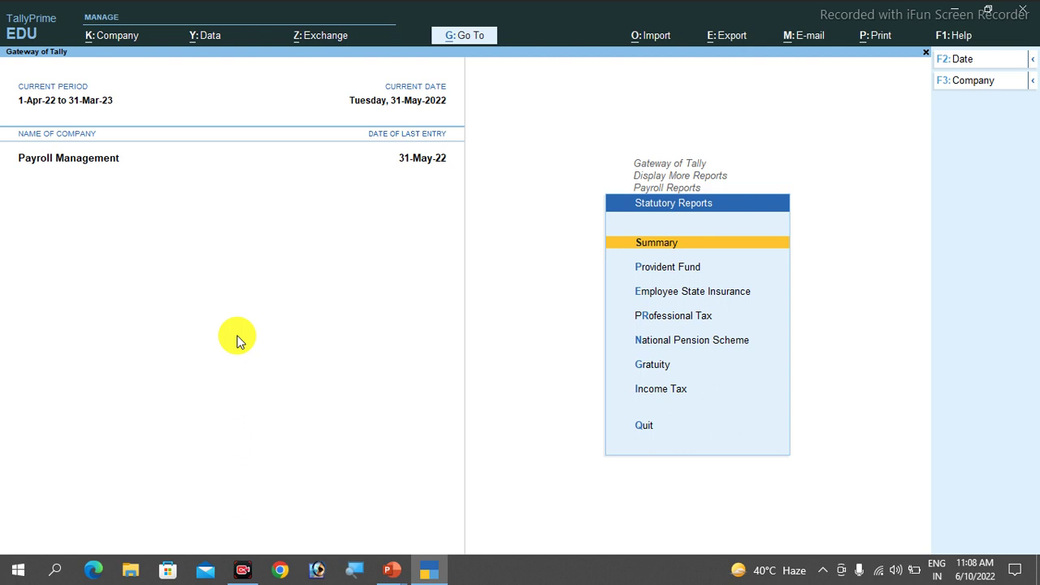
Examine the National Pension Scheme's Subscriber Contribution Details for all employees, and close the report.
key(Down)
key(Down)
key(Down)
key(Down)
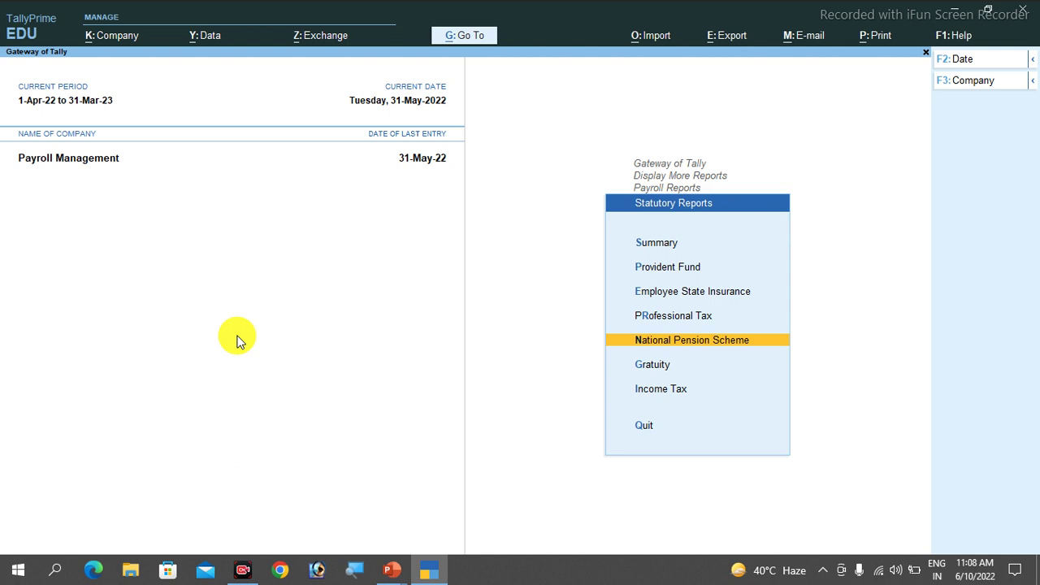
key(Return)
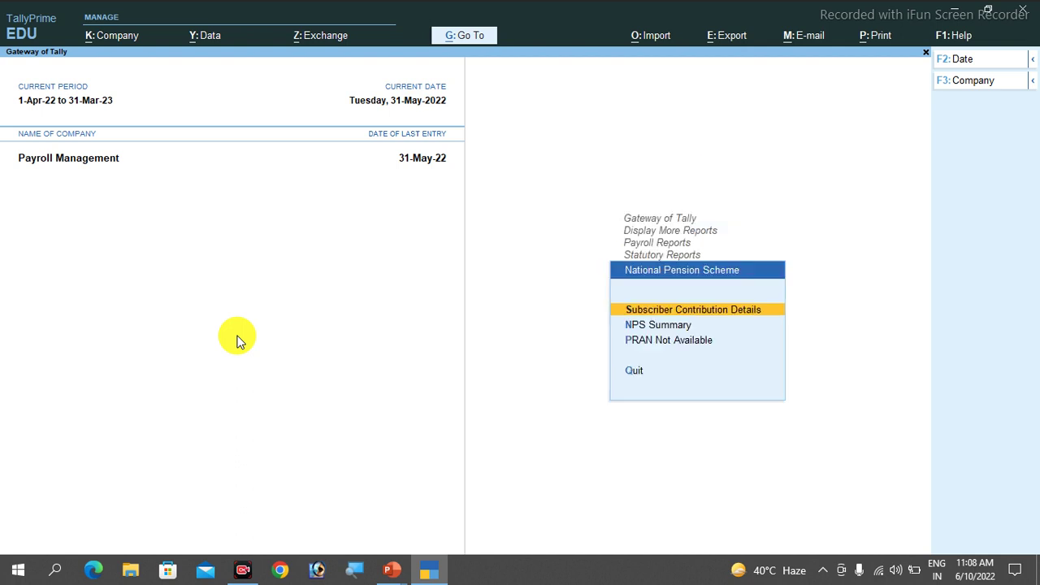
key(Return)
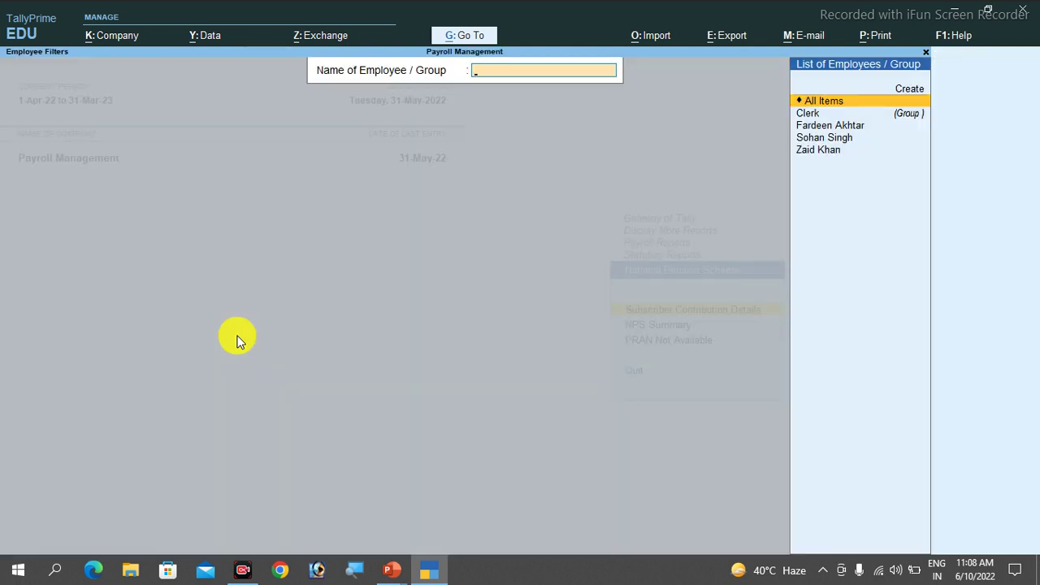
key(Return)
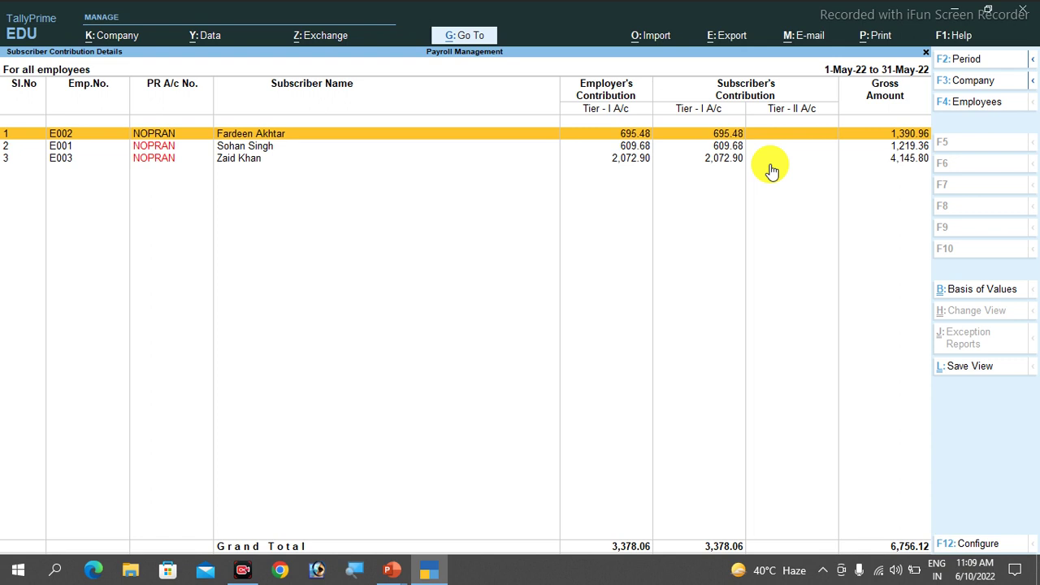
key(F4)
key(BackSpace)
key(Escape)
key(Escape)
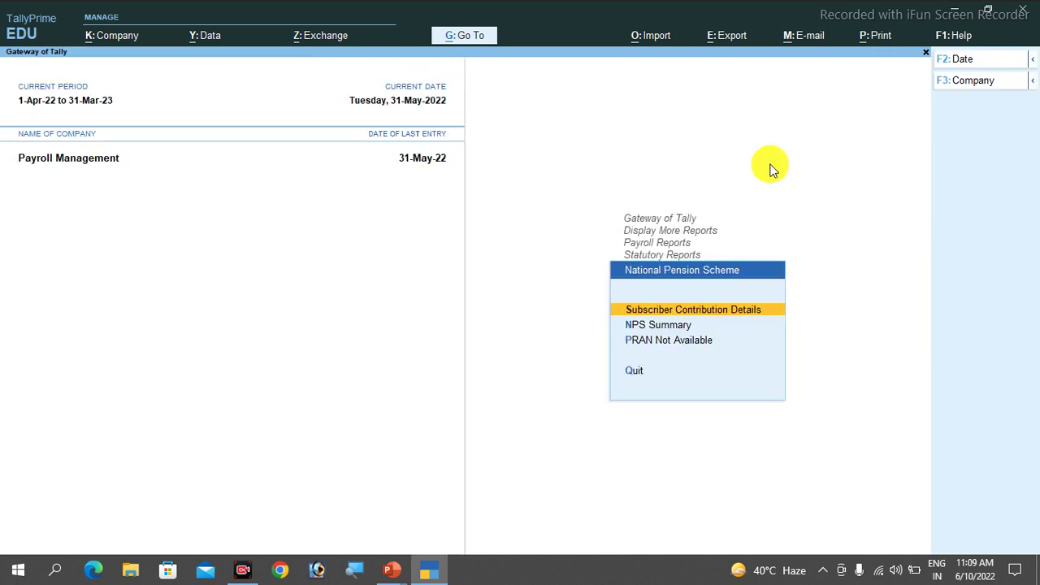
Open the NPS Summary report for the National Pension Scheme and extend its period to end on 31-03-2025.
key(Down)
key(Return)
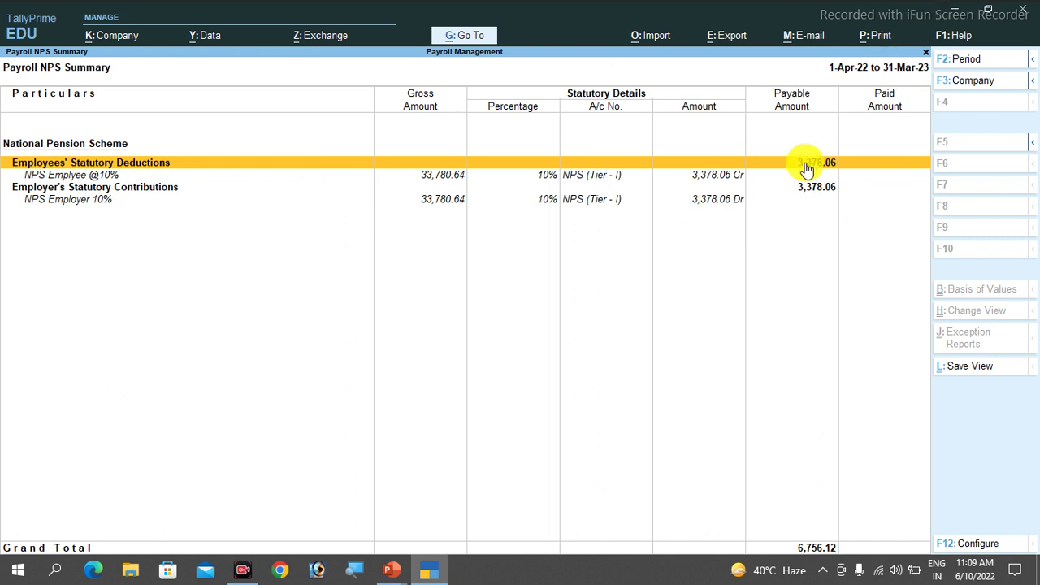
click(987, 65)
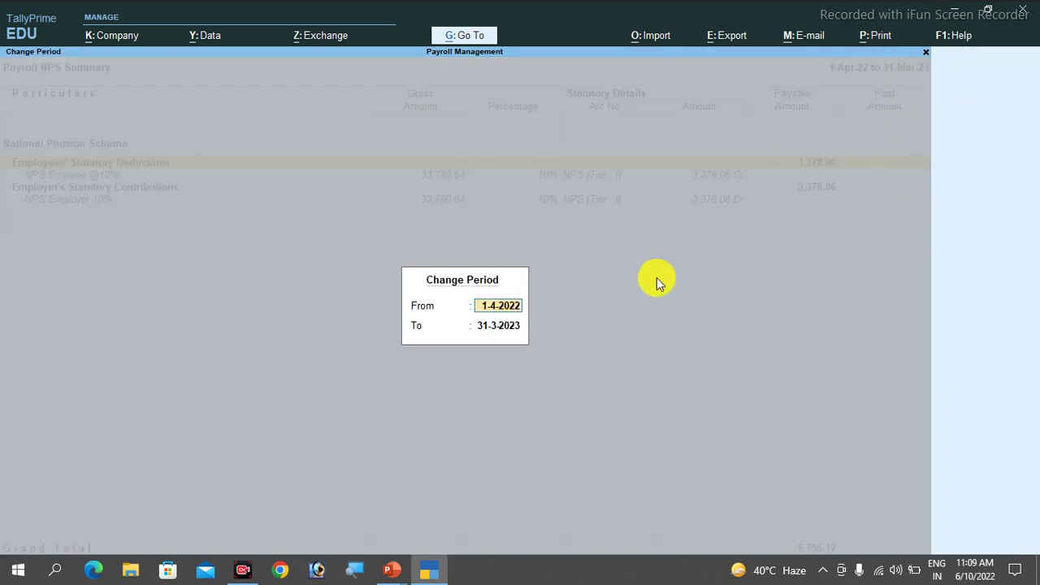
key(Return)
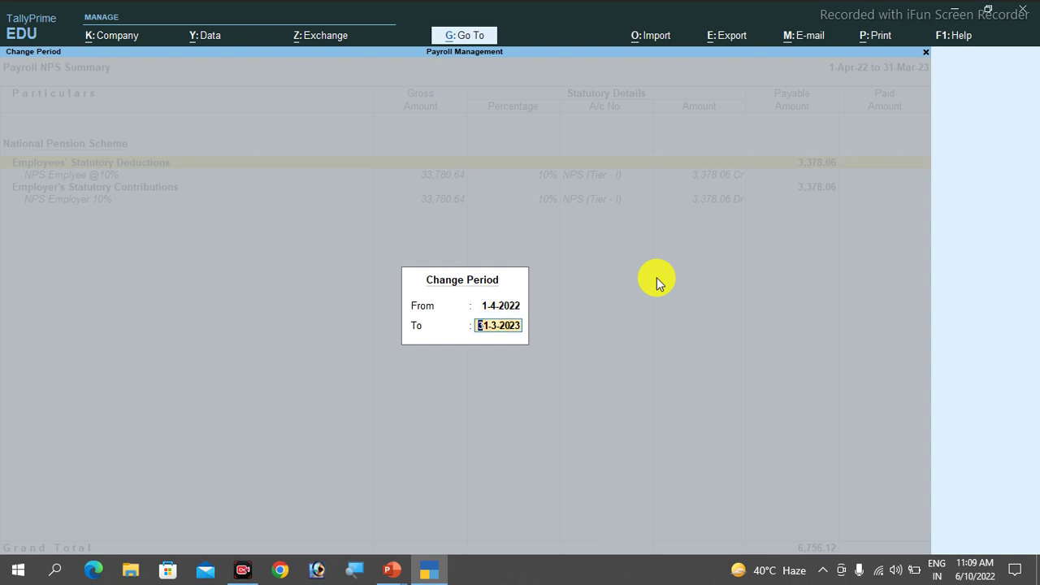
text(31-03-2025)
key(Return)
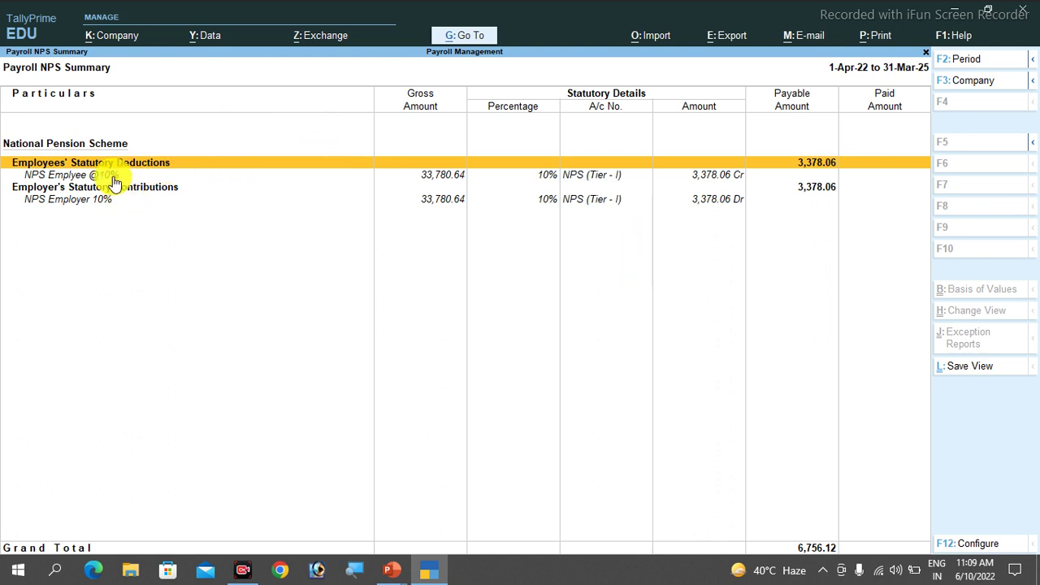
Close the NPS Summary back to the Gateway of Tally, and switch to the NPS Calculations slide in PowerPoint.
key(Escape)
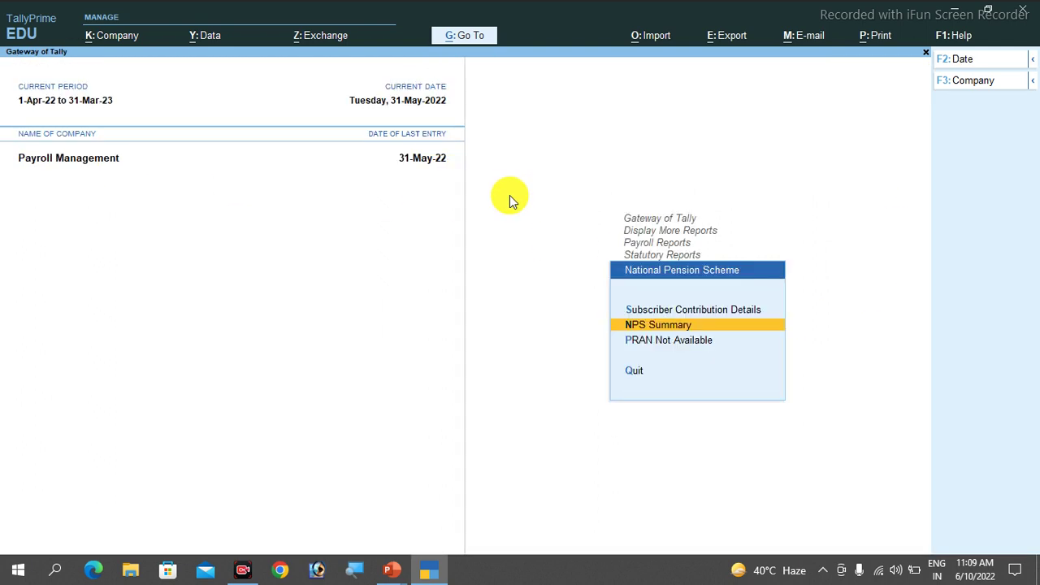
key(Escape)
key(Escape)
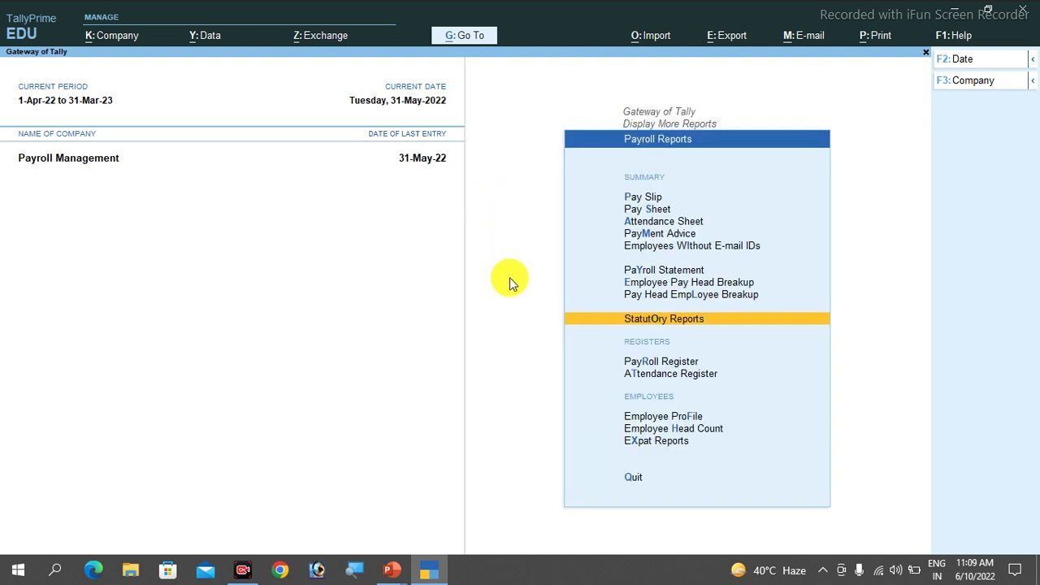
key(Escape)
key(Escape)
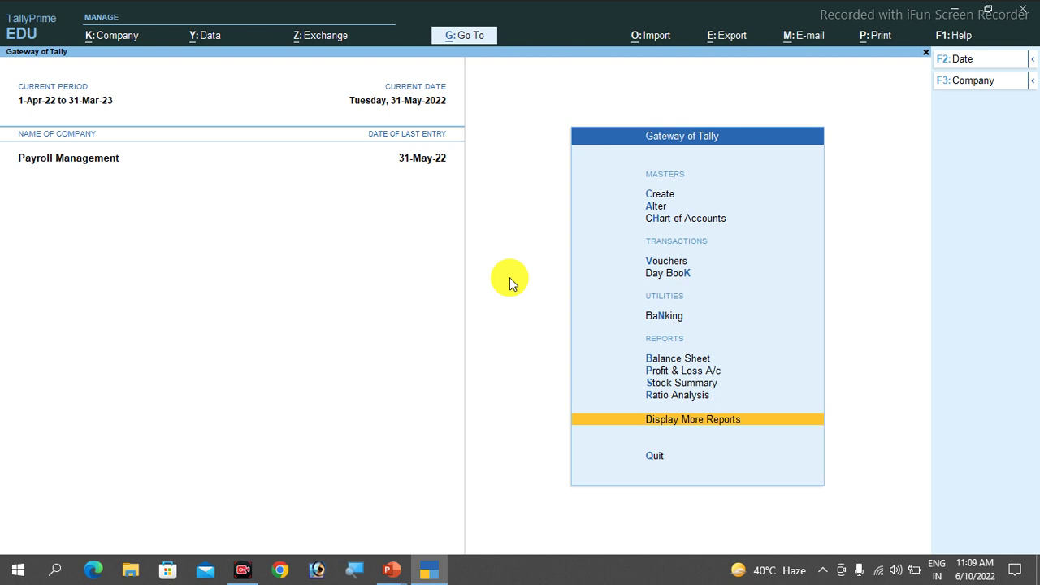
key(alt+Tab)
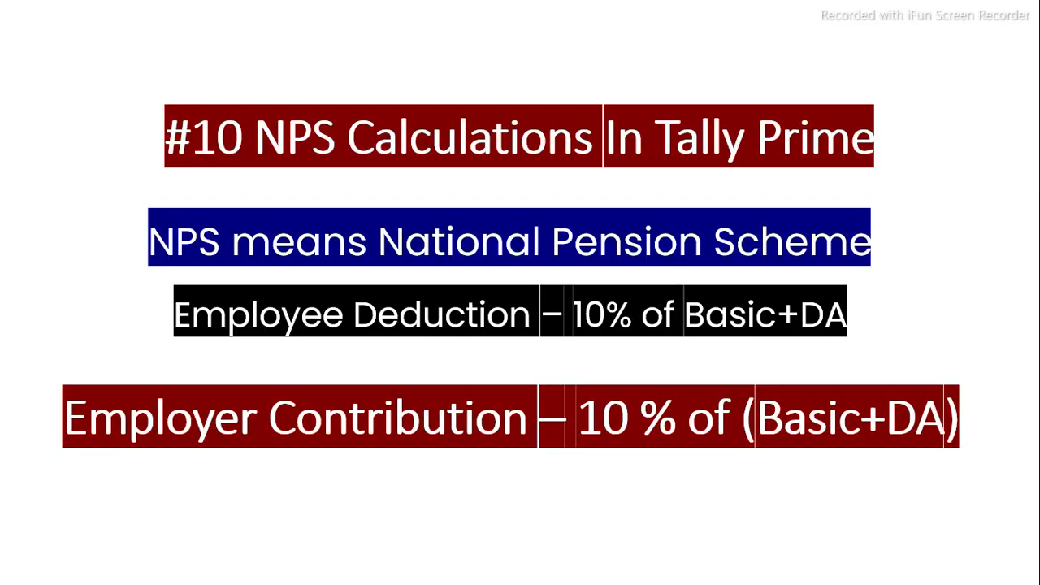